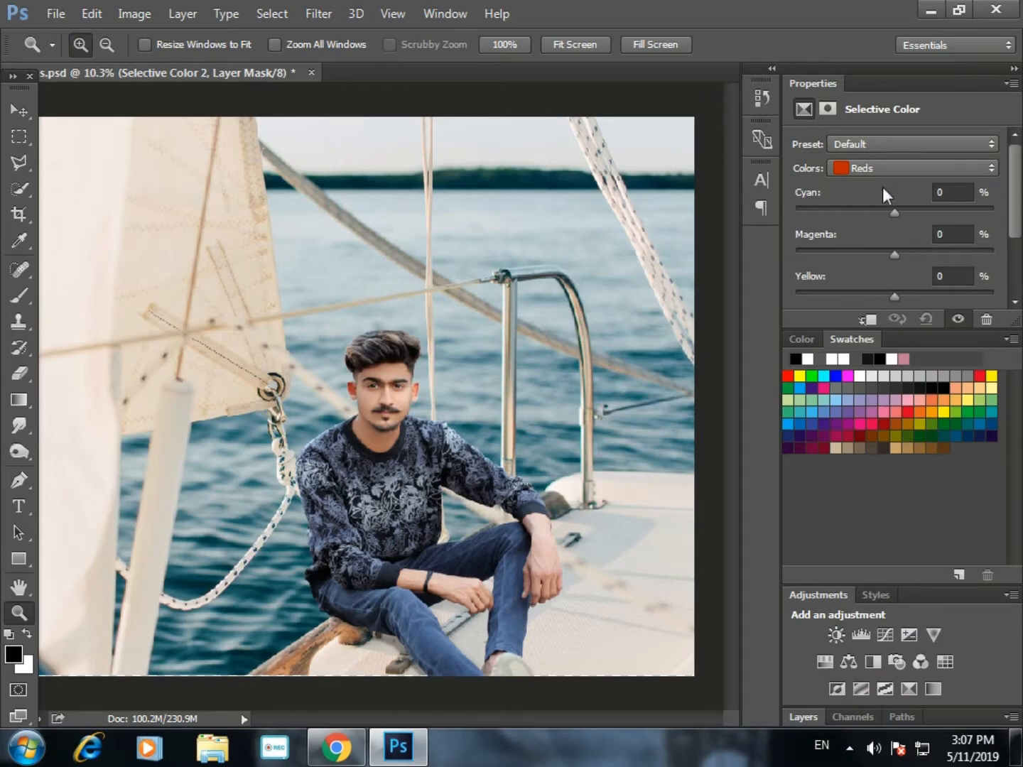
# In the Selective Color adjustment, set the Blacks to Cyan +9, Magenta +6, Yellow +8 and Black +12
pyautogui.moveTo(895, 296)
pyautogui.mouseDown()
pyautogui.moveTo(912, 293)
pyautogui.moveTo(880, 288)
pyautogui.mouseUp()
pyautogui.scroll(-1, 904, 278)
pyautogui.scroll(1, 881, 226)
pyautogui.click(880, 169)
pyautogui.click(870, 308)
pyautogui.scroll(-2, 918, 246)
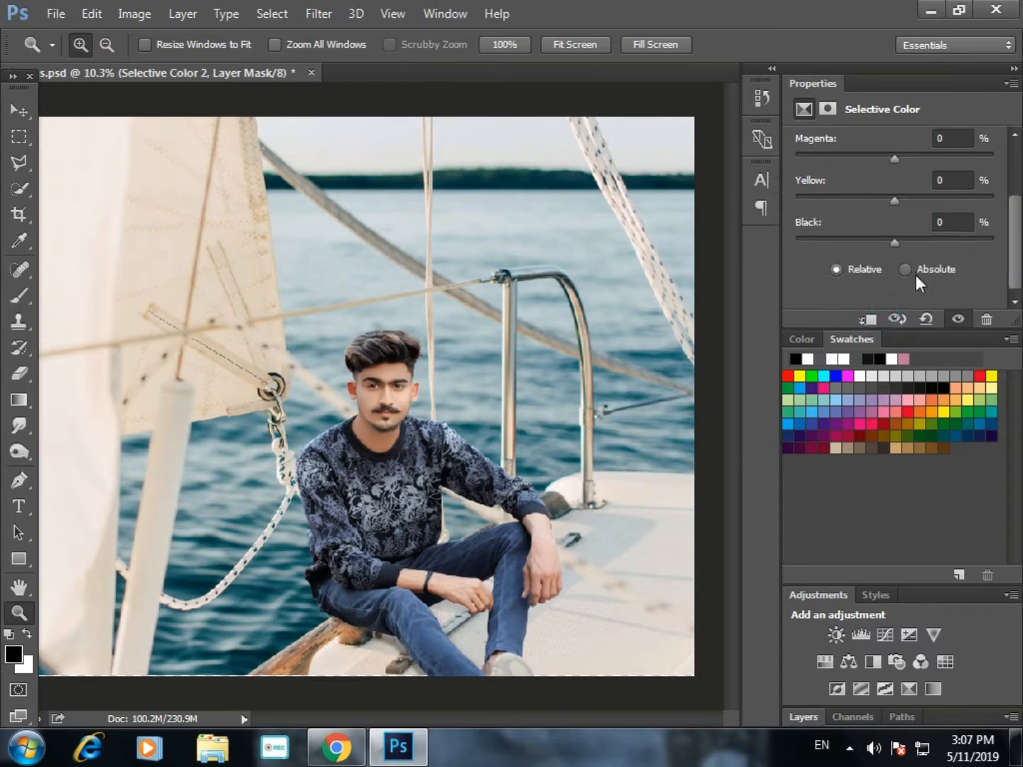
pyautogui.moveTo(911, 240); pyautogui.dragTo(906, 240)
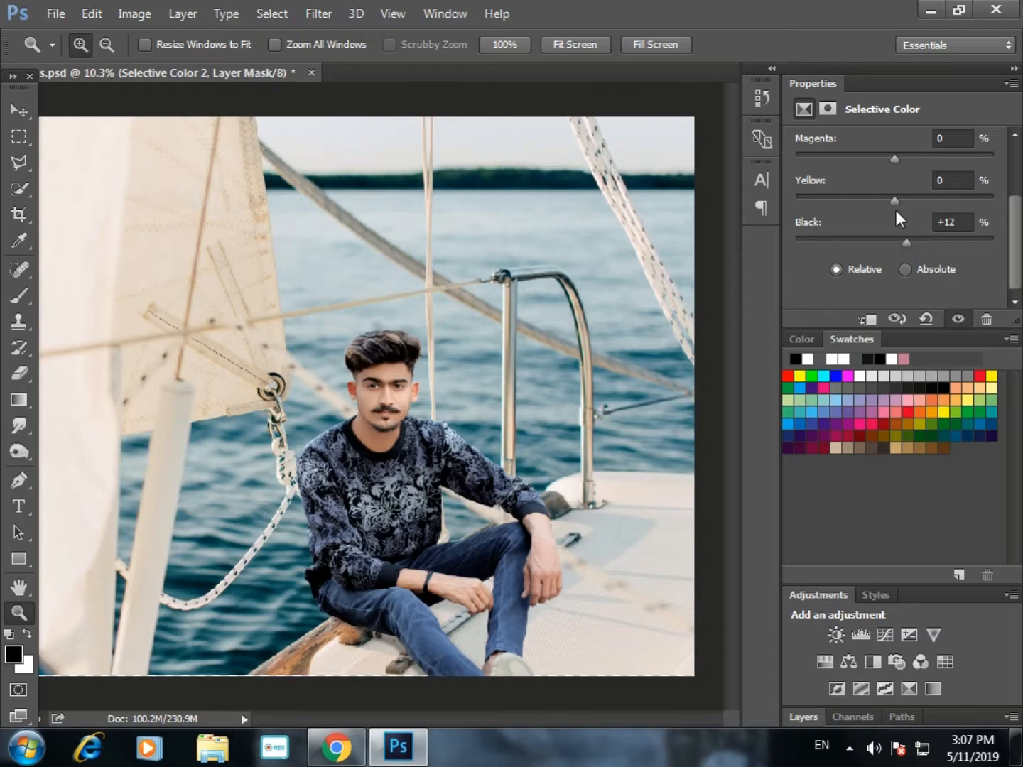
pyautogui.moveTo(894, 162); pyautogui.dragTo(902, 201)
pyautogui.scroll(1, 904, 200)
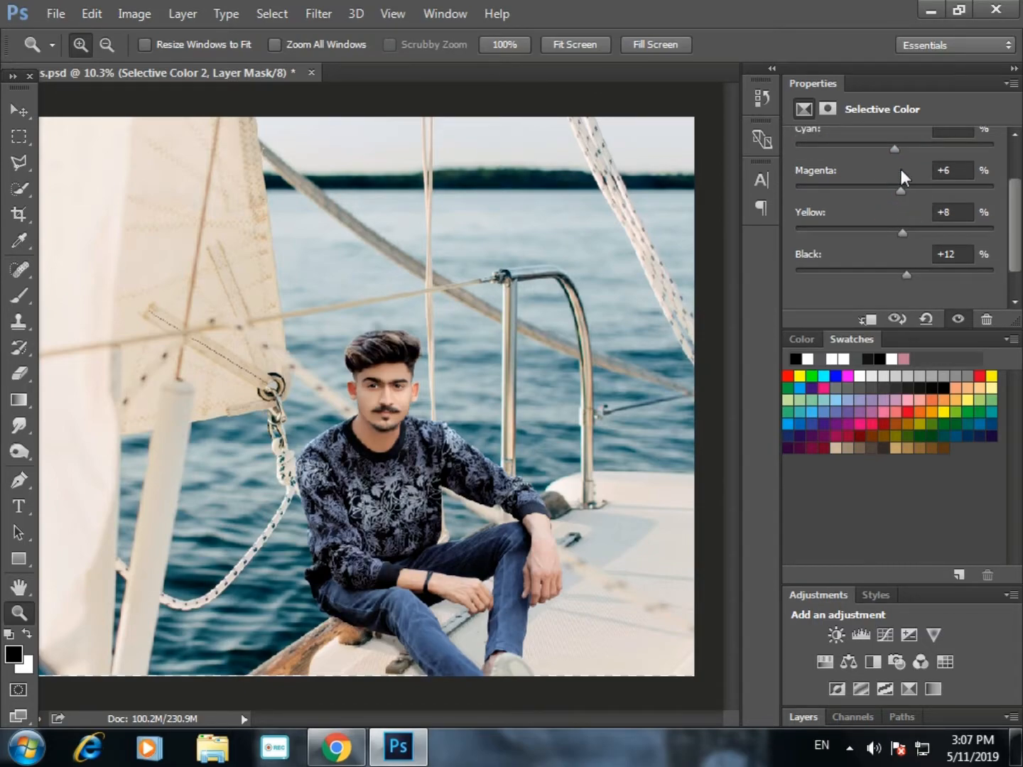
pyautogui.scroll(2, 869, 189)
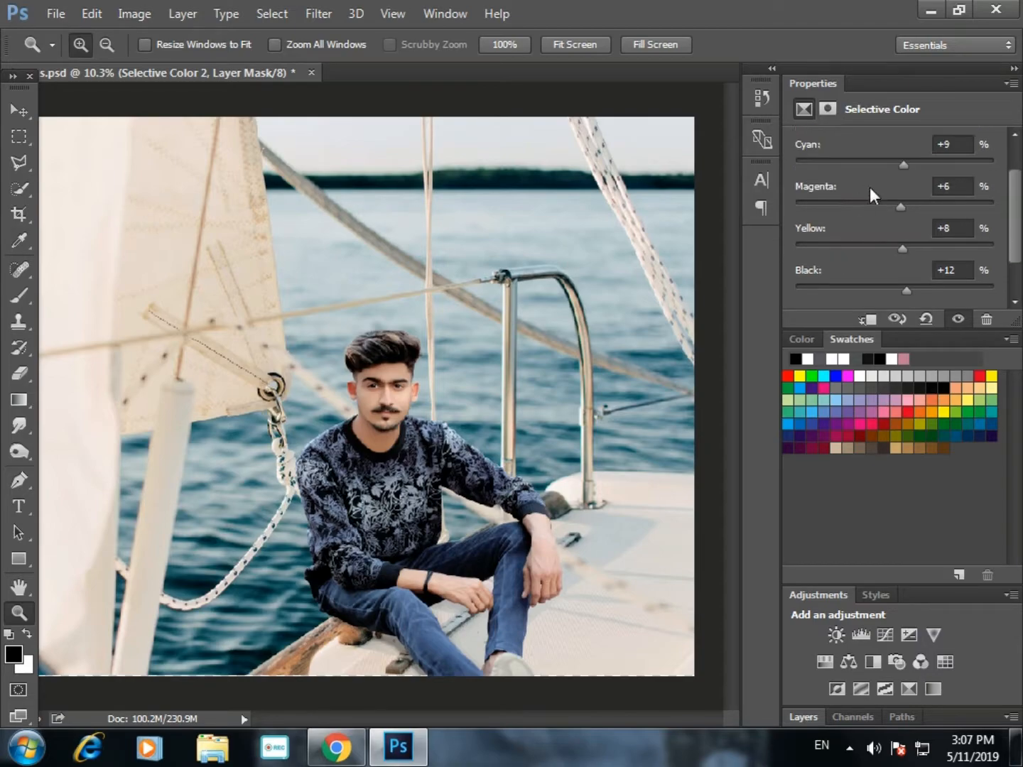
# Adjust the Cyans of the Selective Color layer to Cyan +39, Magenta +23, Yellow +25 and Black -1
pyautogui.click(867, 170)
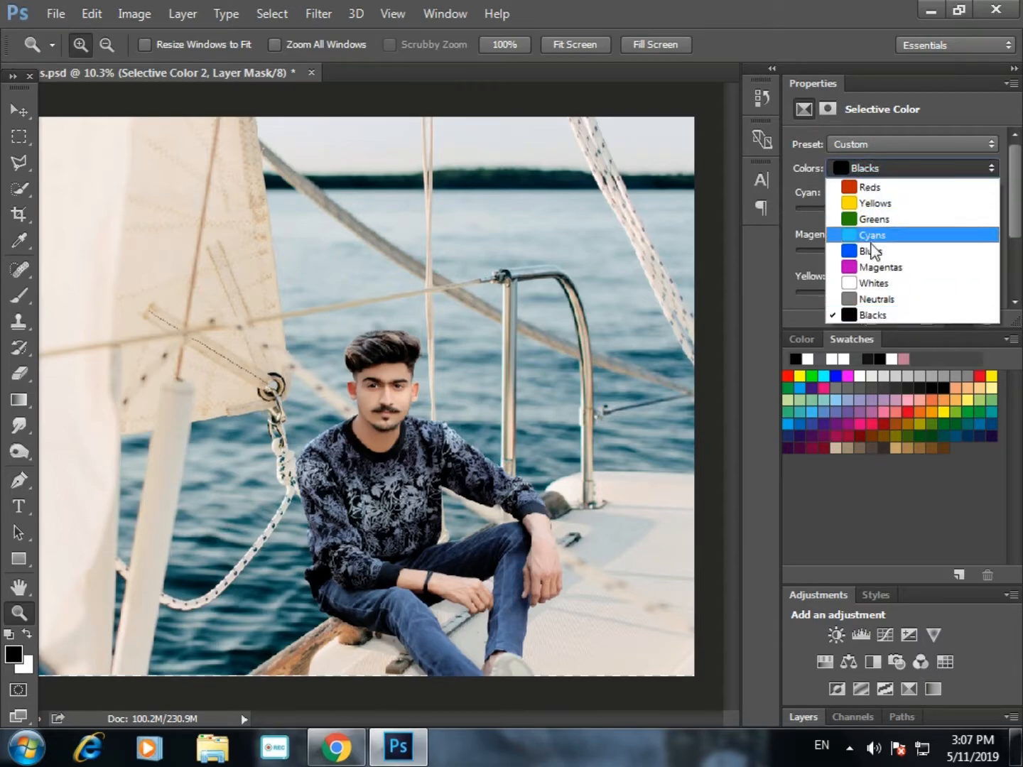
pyautogui.click(873, 236)
pyautogui.moveTo(900, 208); pyautogui.dragTo(933, 210)
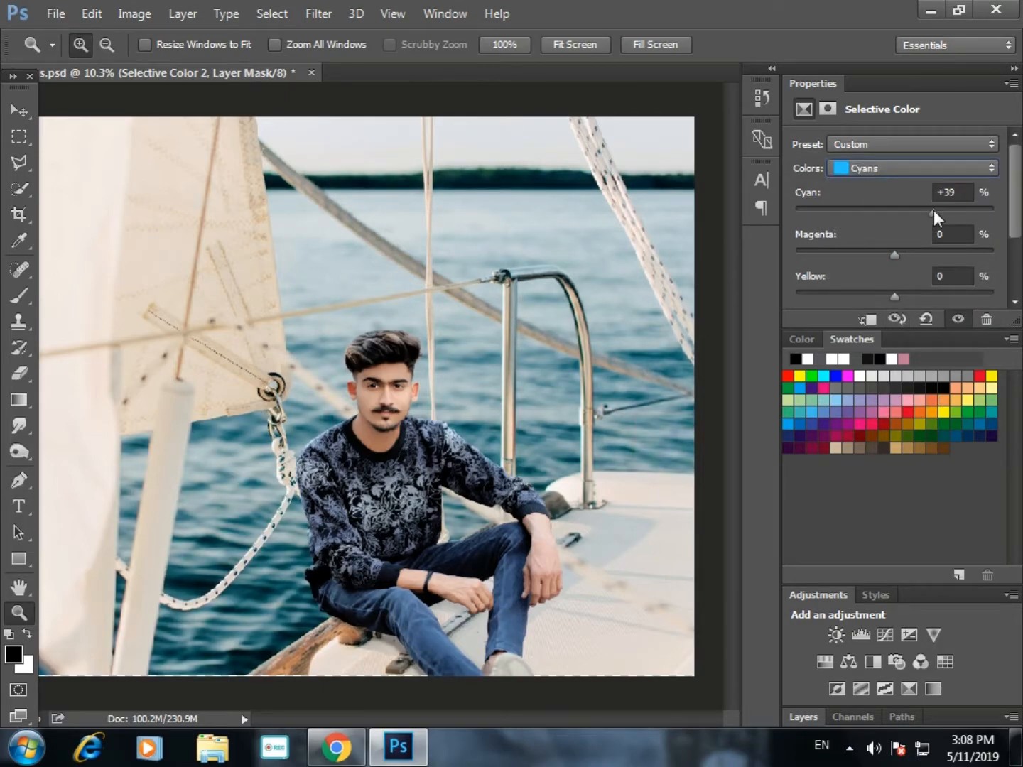
pyautogui.moveTo(962, 256); pyautogui.dragTo(892, 294)
pyautogui.scroll(-3, 918, 287)
pyautogui.scroll(-2, 891, 277)
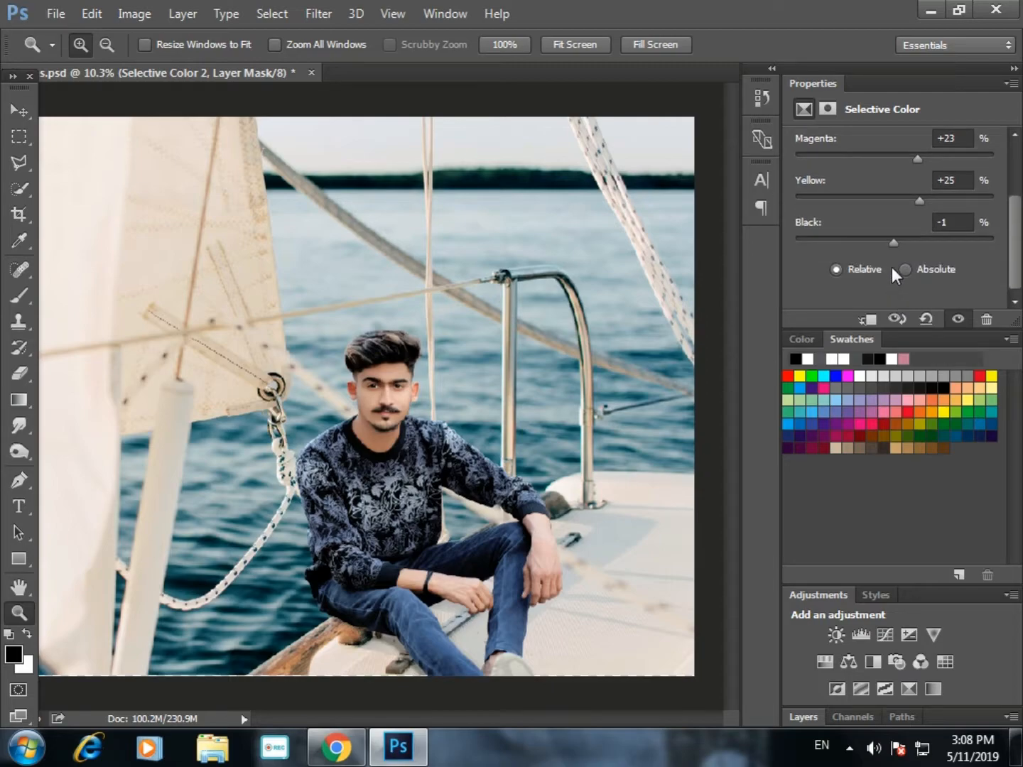
pyautogui.scroll(4, 885, 241)
# Close the Selective Color properties and bring up the layer stack
pyautogui.click(1008, 83)
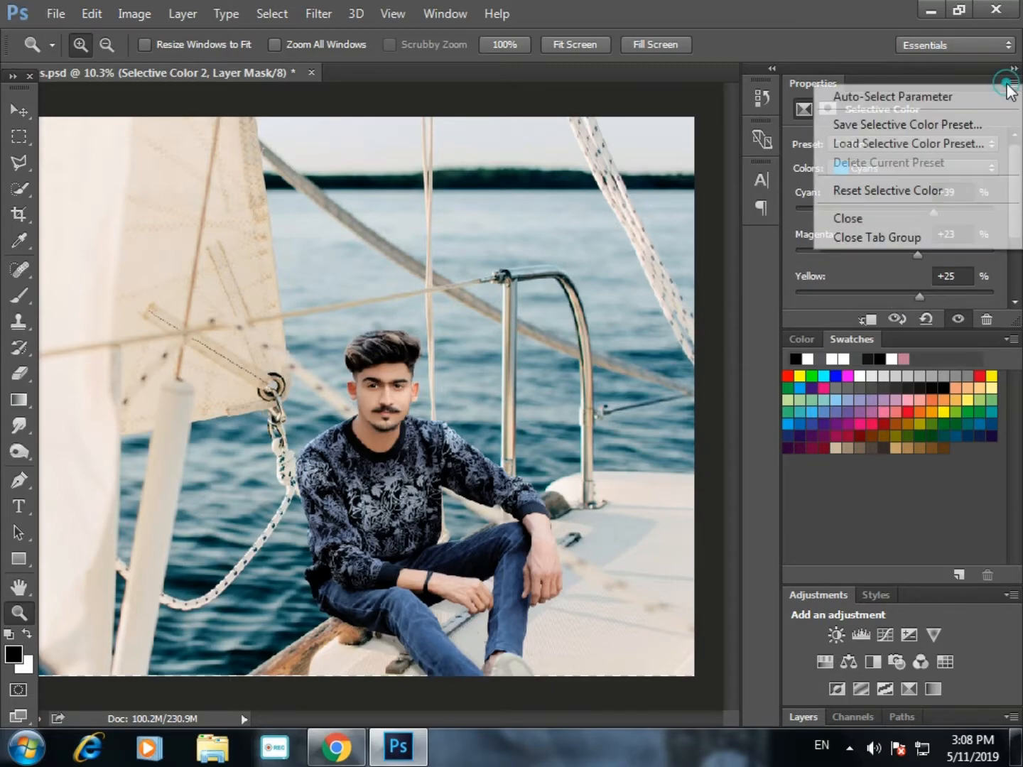
pyautogui.click(906, 218)
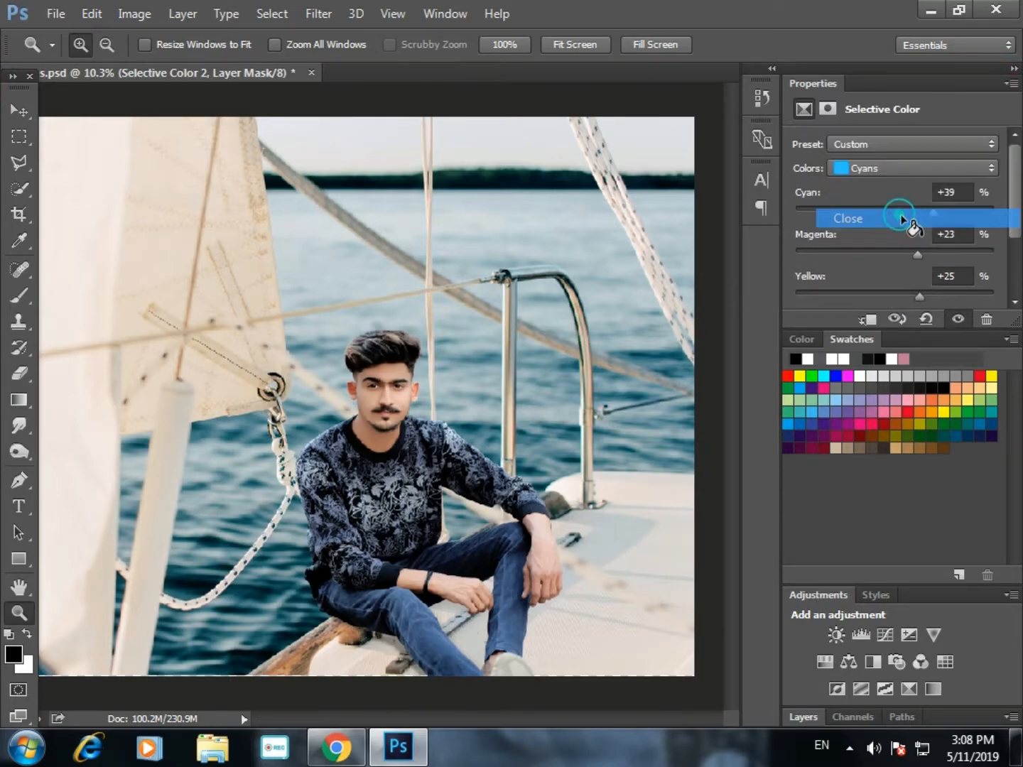
pyautogui.click(802, 84)
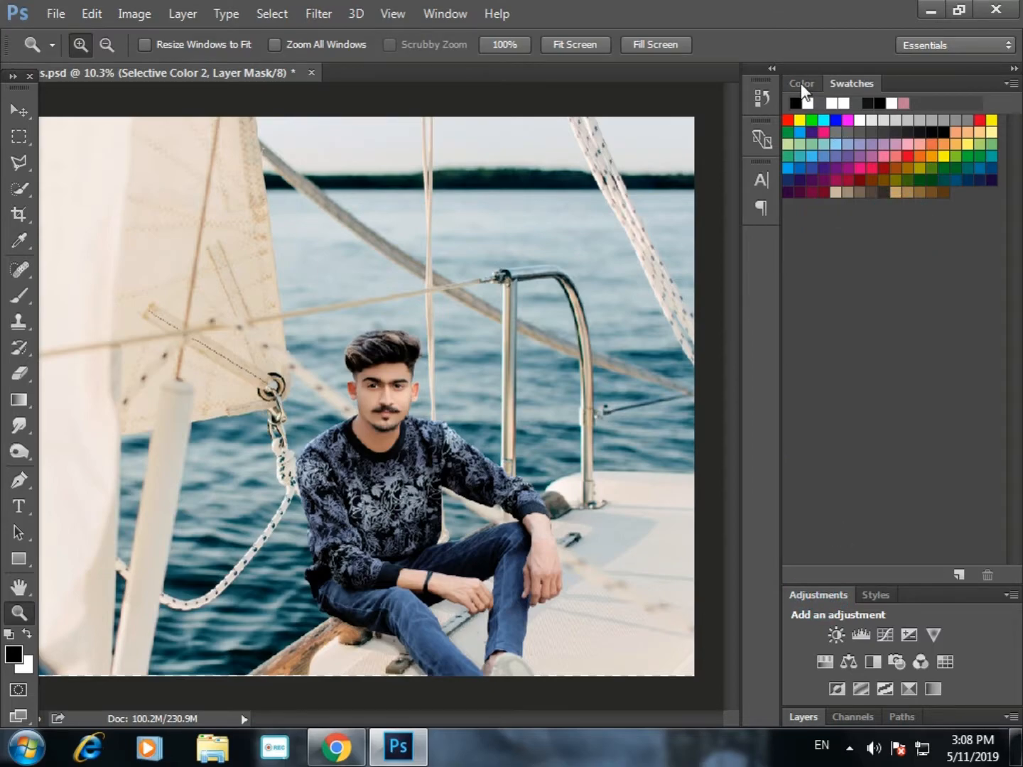
pyautogui.click(804, 718)
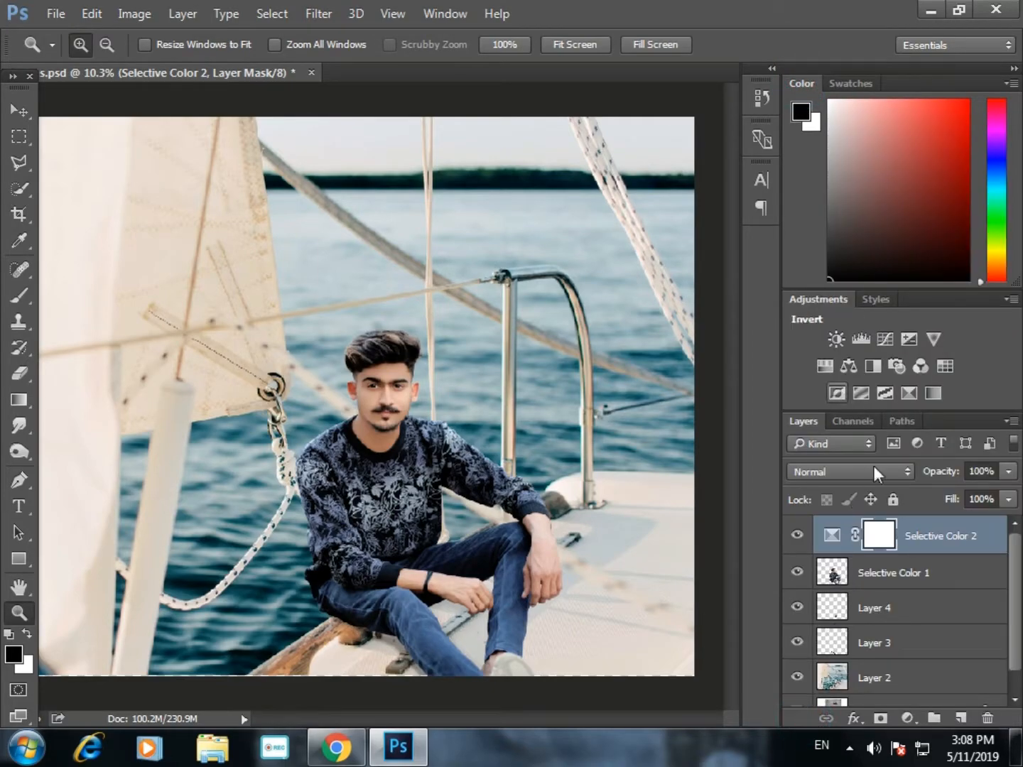
# Toggle Selective Color 2 off and on for comparison, and merge it with the Selective Color 1 layer
pyautogui.click(798, 536)
pyautogui.click(797, 535)
pyautogui.keyDown('ctrl'); pyautogui.click(921, 565); pyautogui.keyUp('ctrl')
pyautogui.rightClick(920, 565)
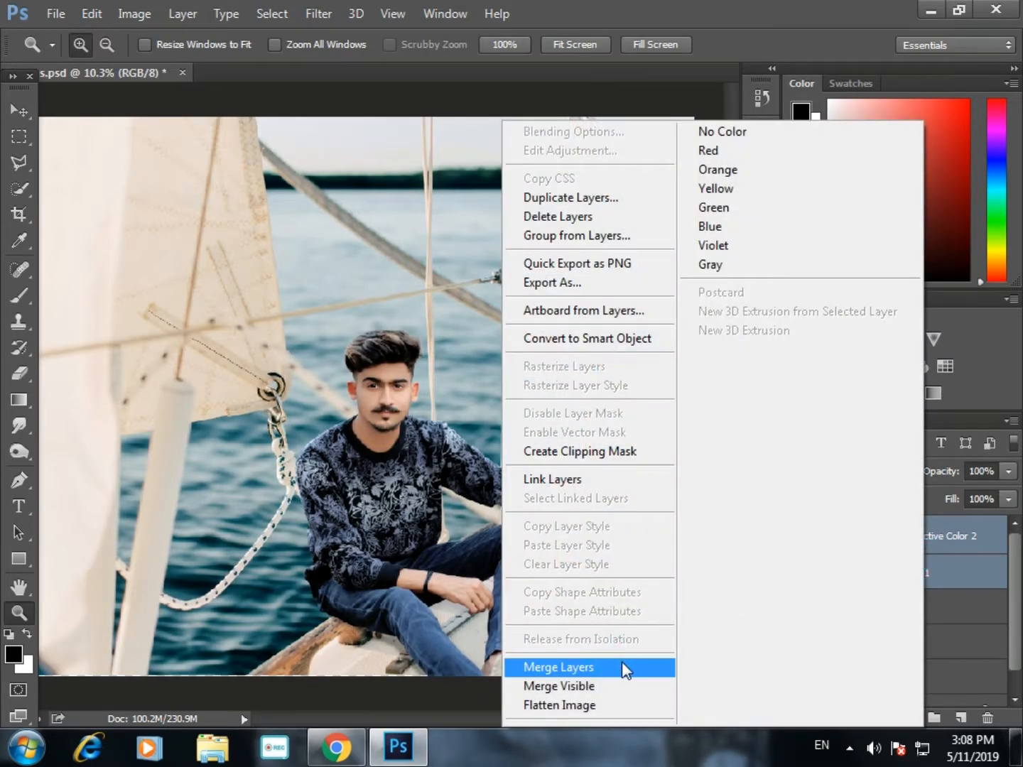
pyautogui.click(622, 665)
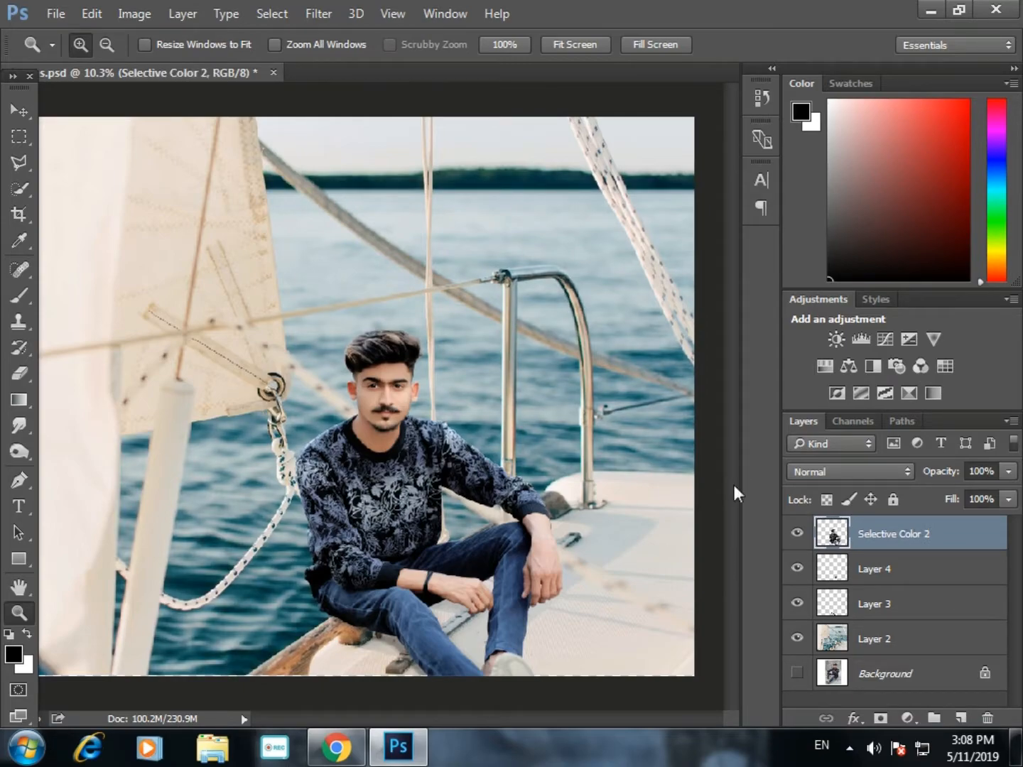
# Stamp all visible layers into a new top layer and open the Camera Raw Filter on it
pyautogui.hotkey('ctrl', 'alt', 'shift', 'e')
pyautogui.click(318, 16)
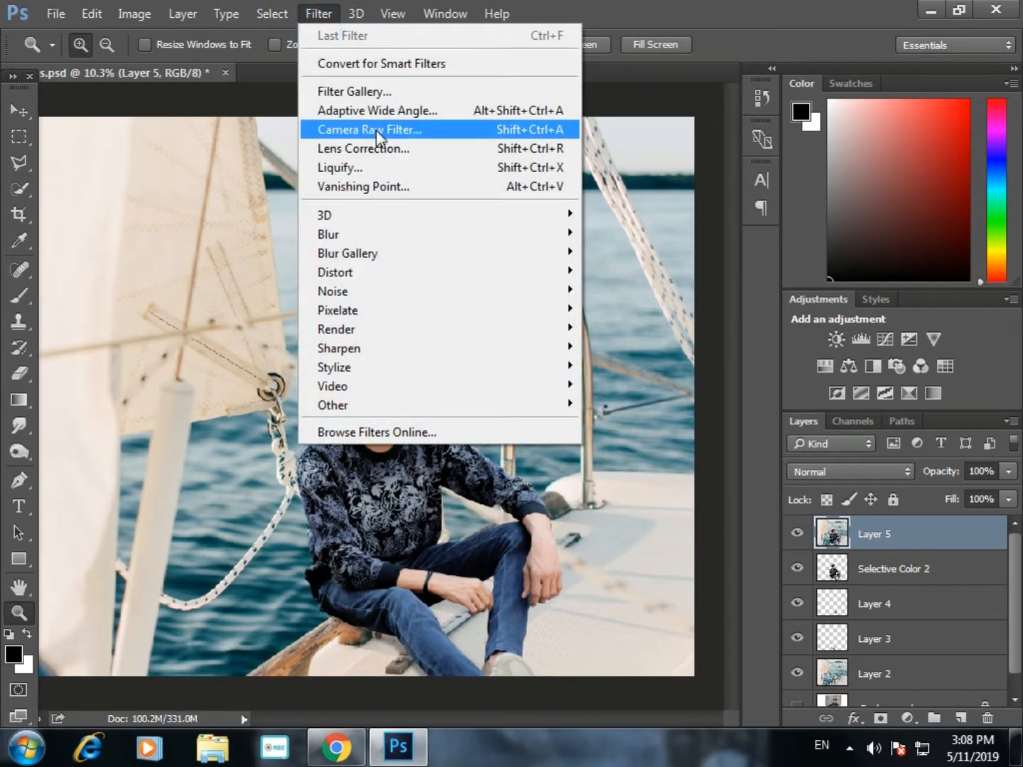
pyautogui.click(377, 130)
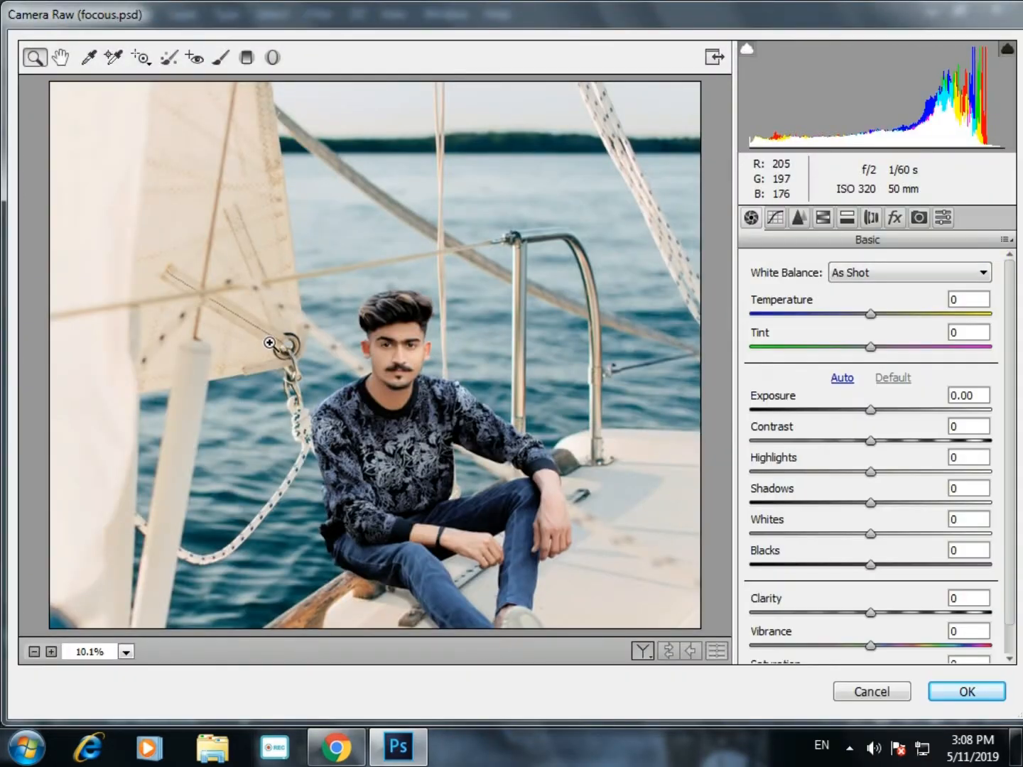
# In the Basic adjustments, set Clarity +12, Blacks +27, Whites -28, Shadows +7, Highlights -5, Contrast +4 and Temperature -3
pyautogui.click(911, 612)
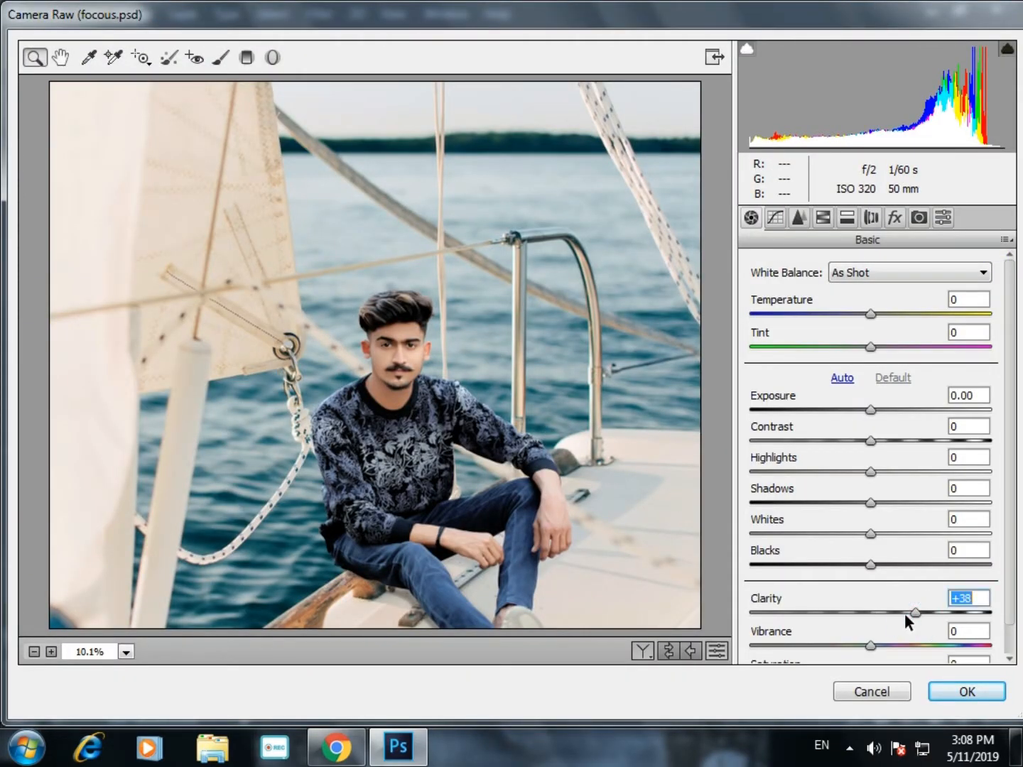
pyautogui.click(891, 612)
pyautogui.moveTo(893, 612); pyautogui.dragTo(885, 611)
pyautogui.click(921, 563)
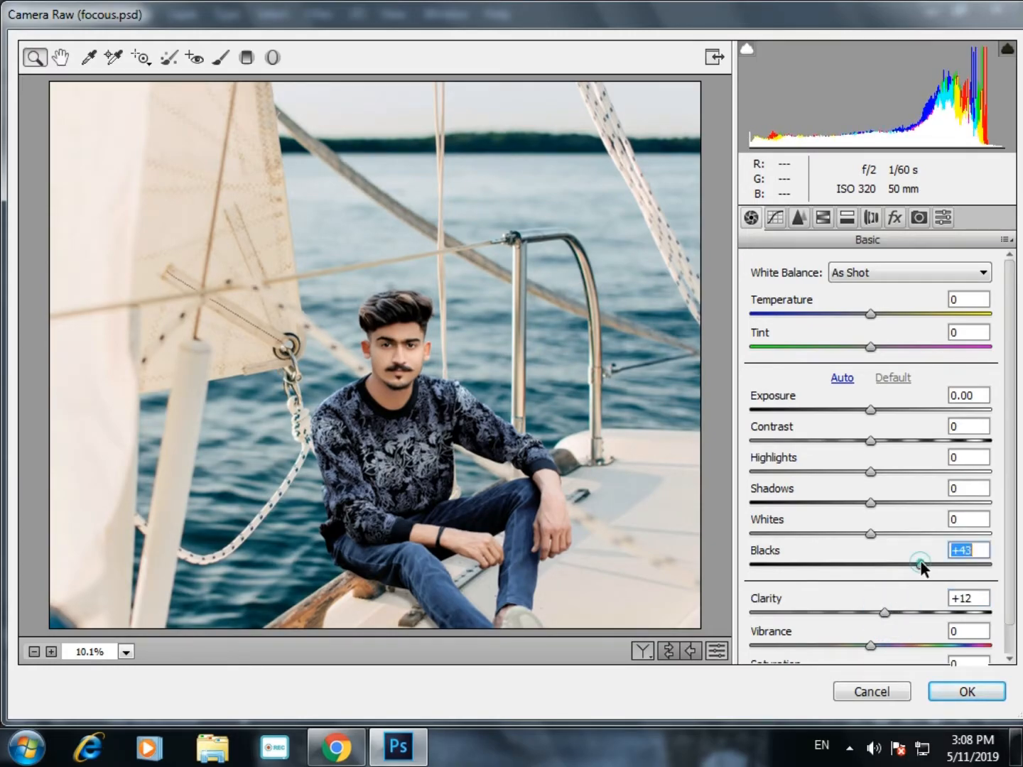
pyautogui.moveTo(921, 566); pyautogui.dragTo(874, 500)
pyautogui.moveTo(867, 473); pyautogui.dragTo(872, 445)
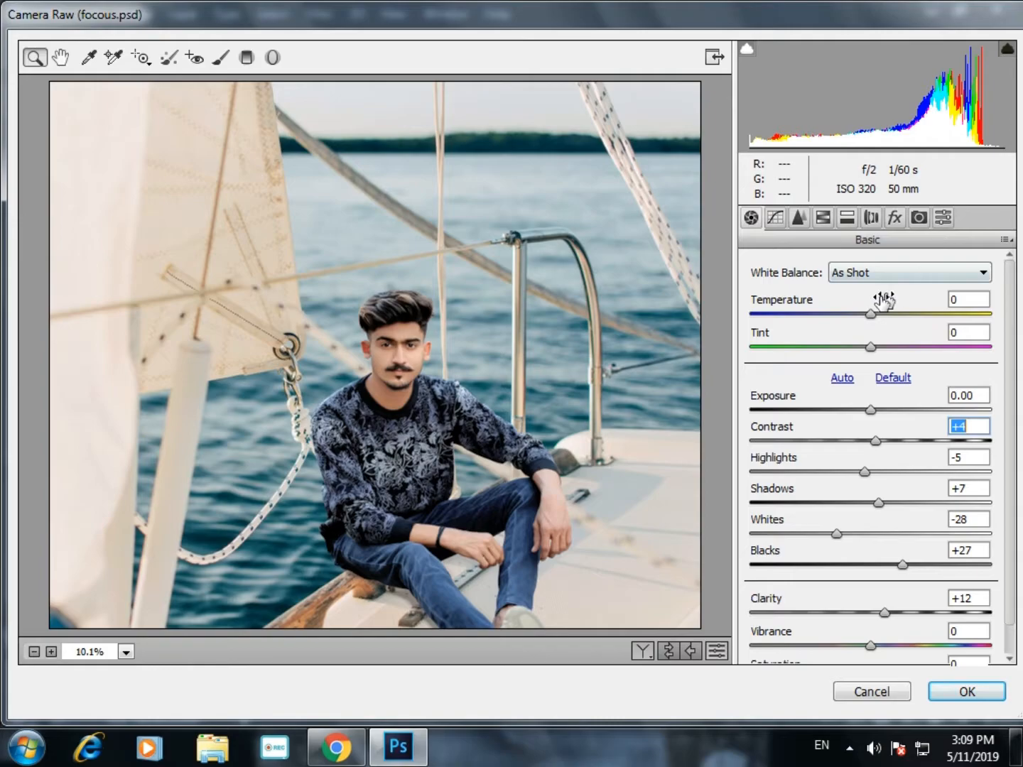
pyautogui.moveTo(863, 313); pyautogui.dragTo(867, 315)
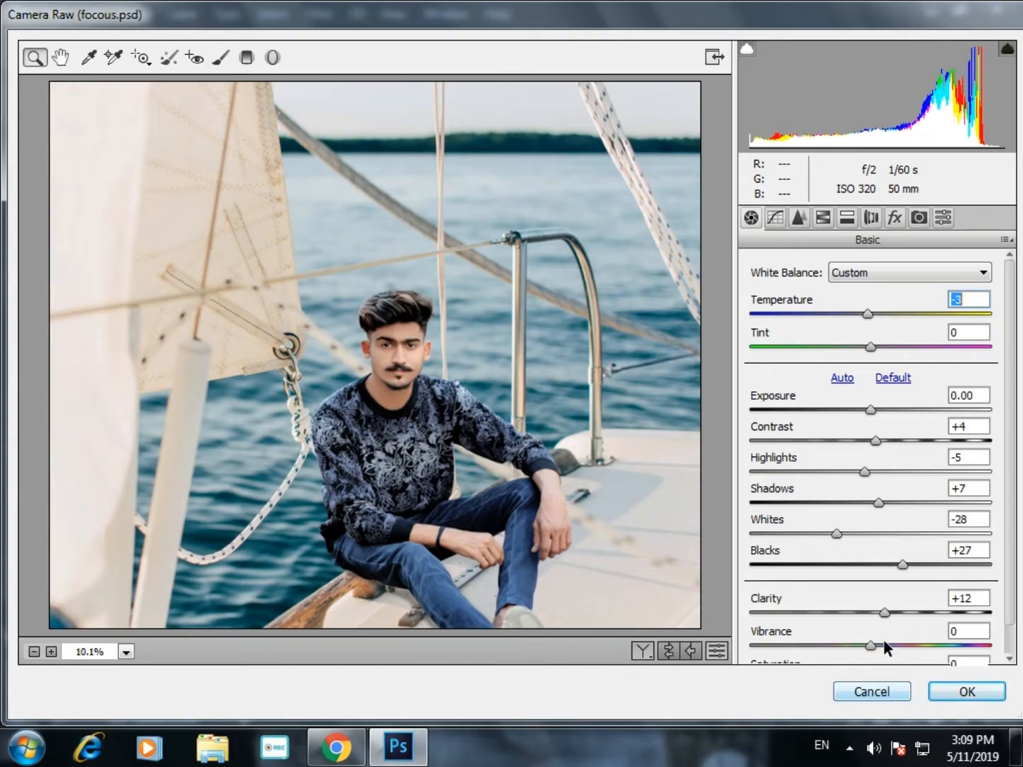
# In the point Tone Curve, lower the Red channel's white endpoint to output 251 at input 255
pyautogui.click(822, 218)
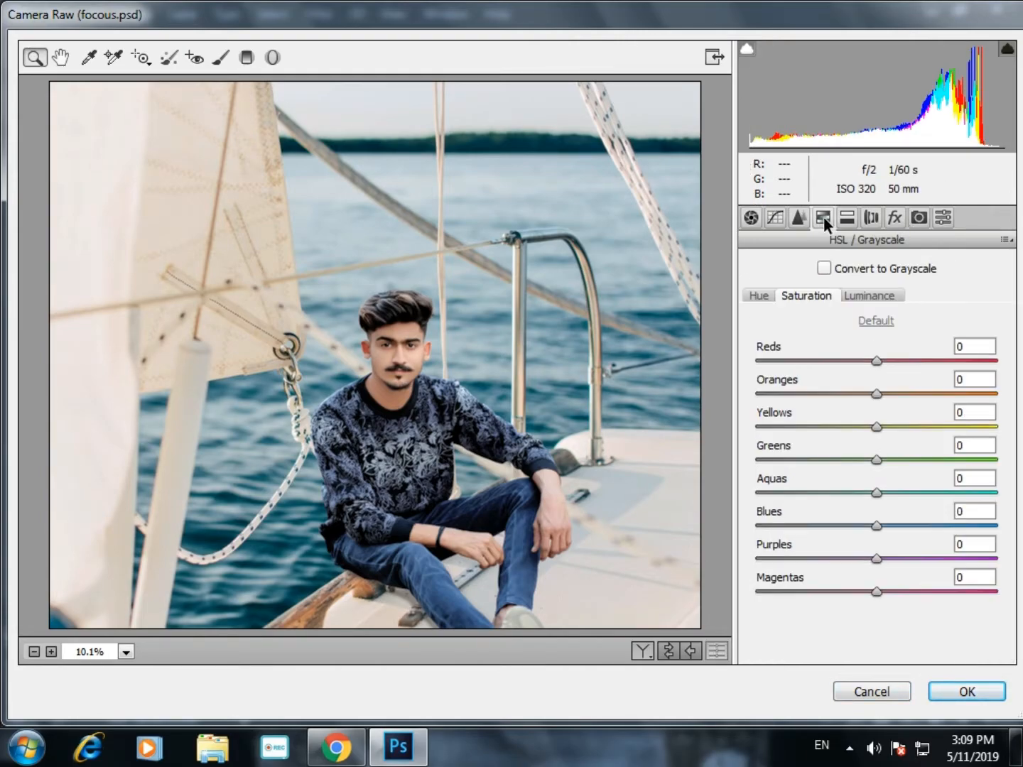
pyautogui.click(779, 221)
pyautogui.click(898, 326)
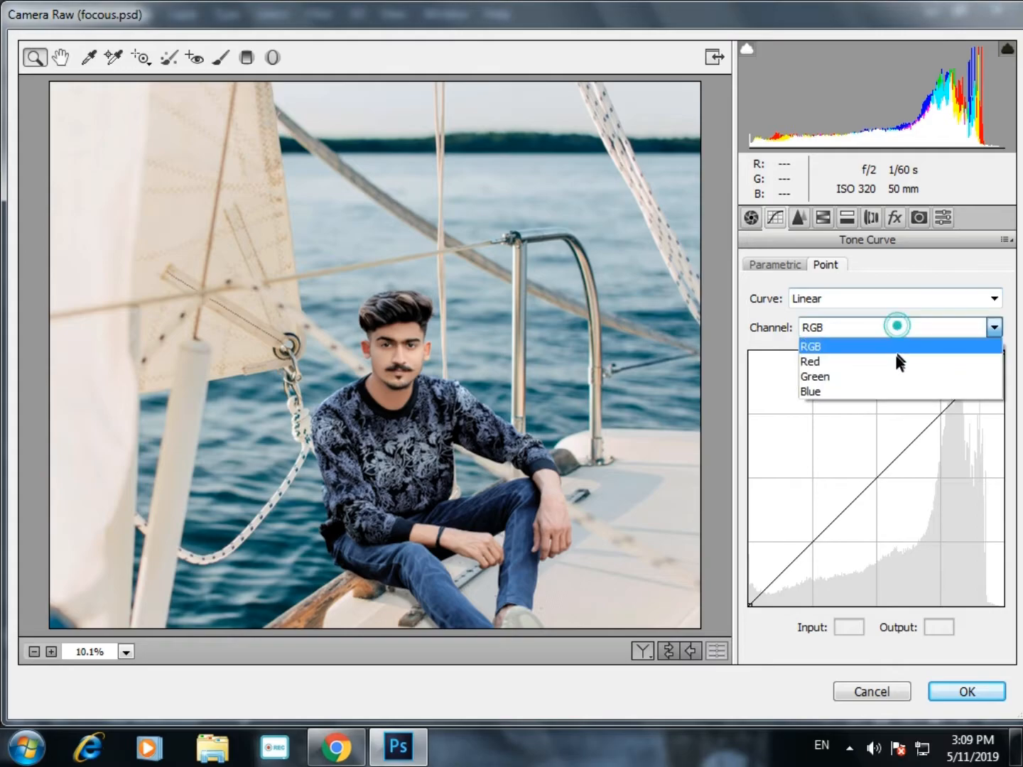
pyautogui.click(892, 361)
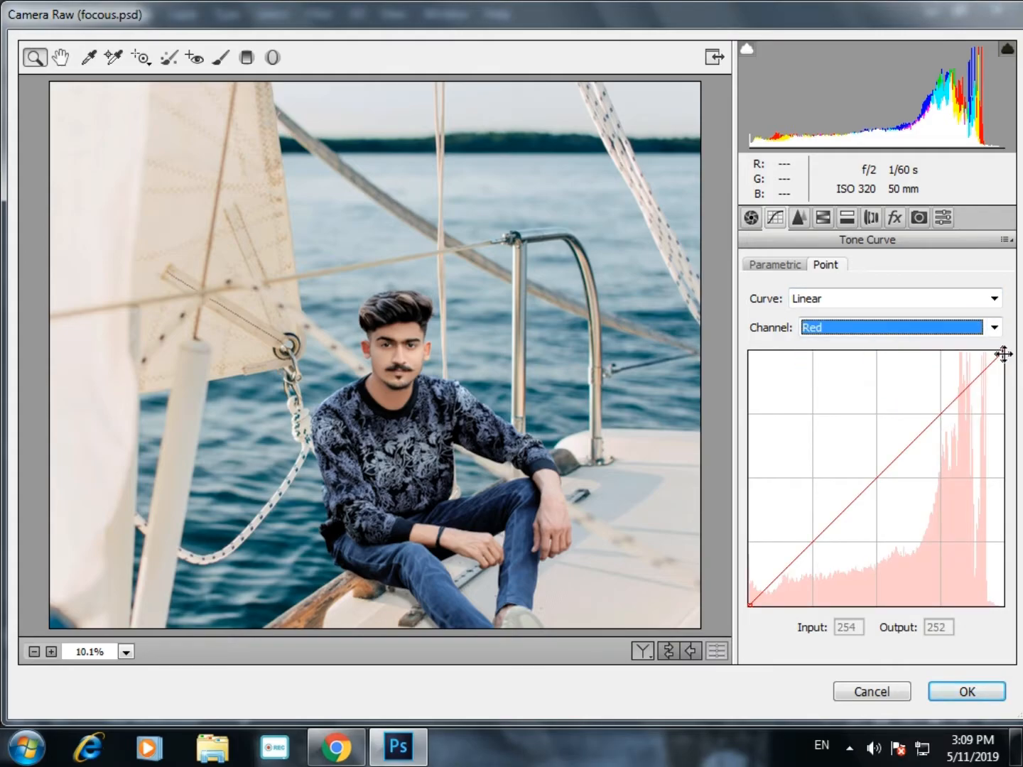
pyautogui.click(1004, 355)
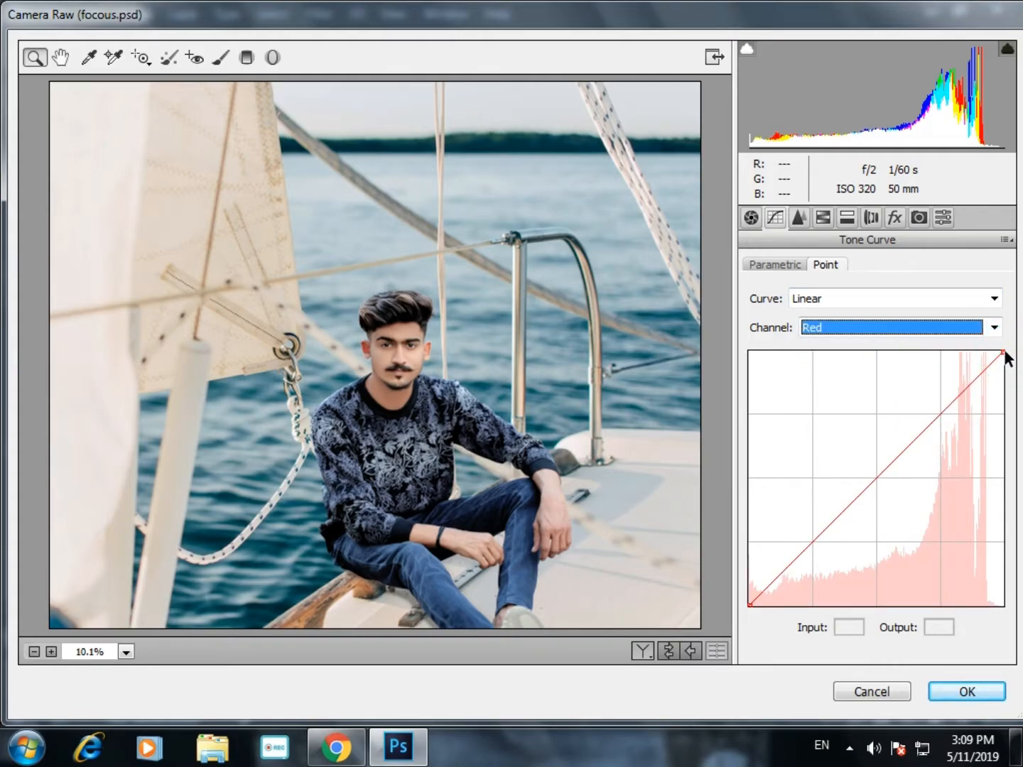
pyautogui.moveTo(1006, 355); pyautogui.dragTo(1000, 354)
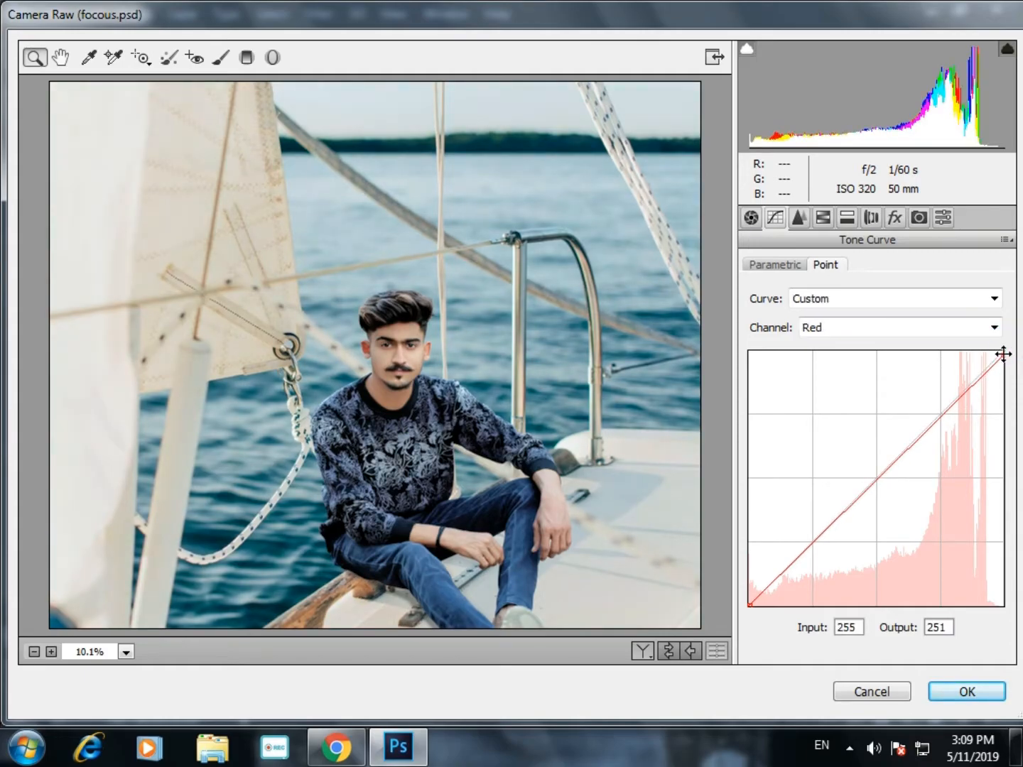
# In the HSL adjustments, set the Oranges to luminance +3 and saturation -10
pyautogui.click(798, 218)
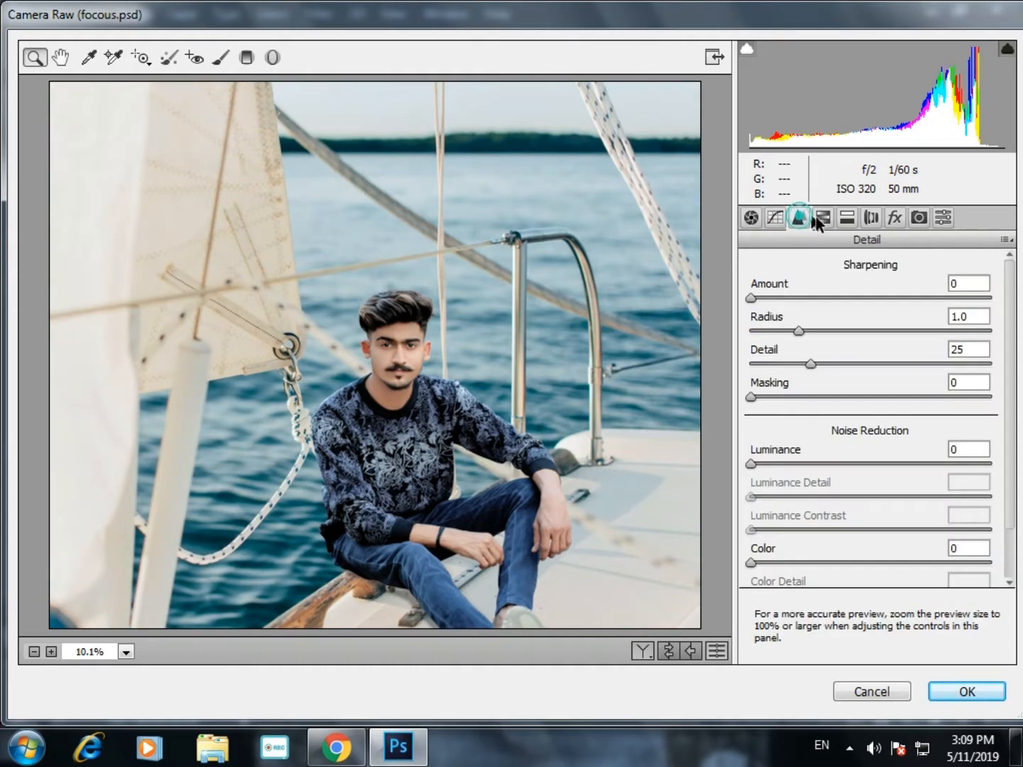
pyautogui.click(823, 217)
pyautogui.moveTo(876, 392); pyautogui.dragTo(860, 393)
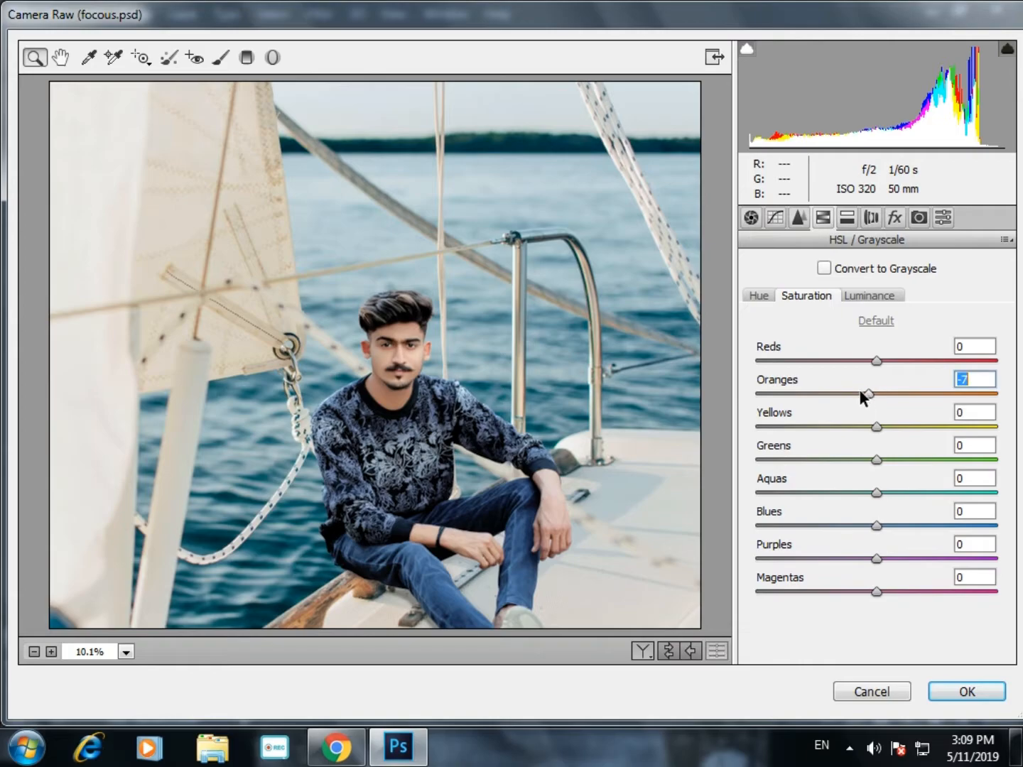
pyautogui.click(889, 297)
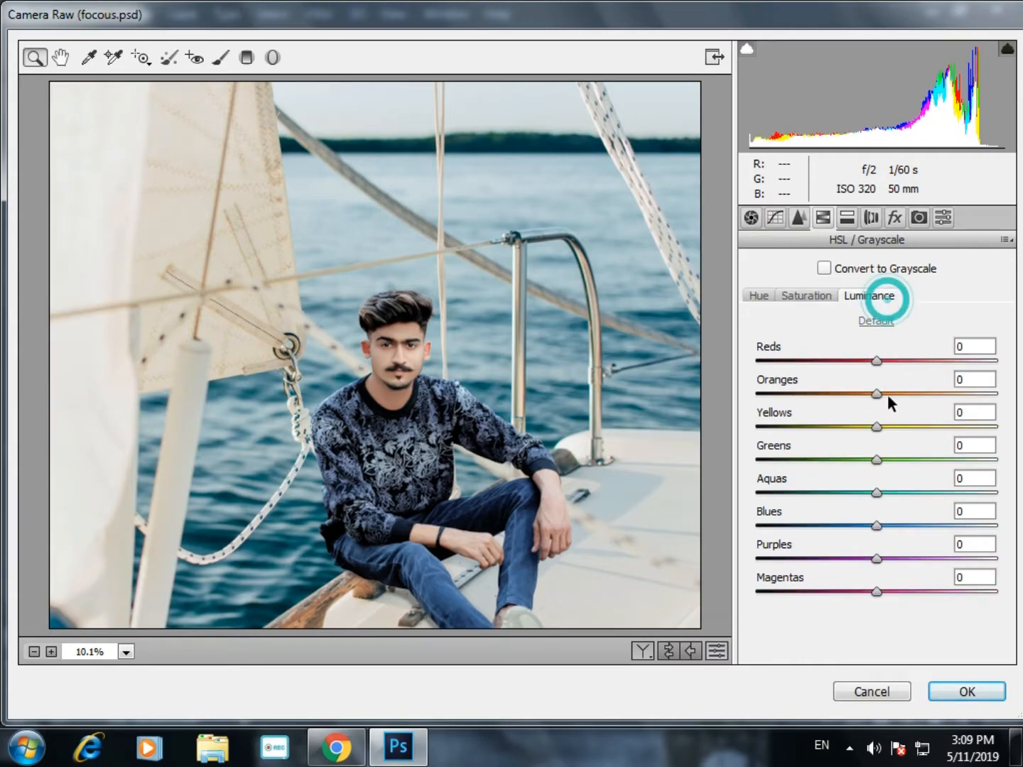
pyautogui.click(887, 396)
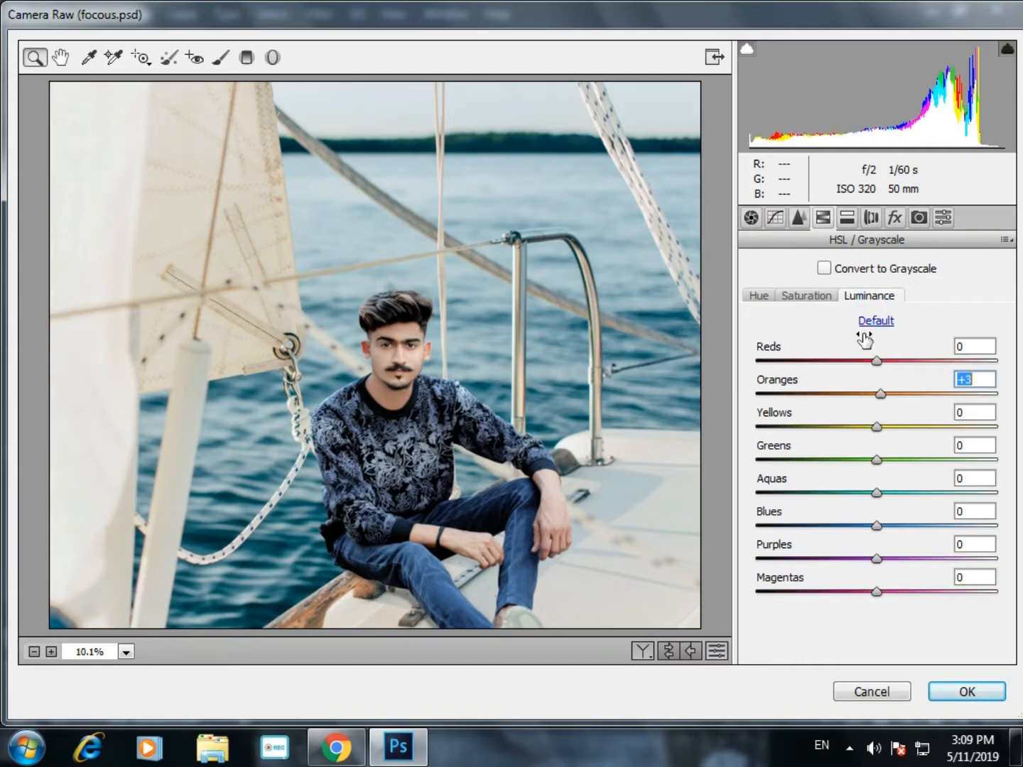
pyautogui.click(824, 298)
pyautogui.click(867, 393)
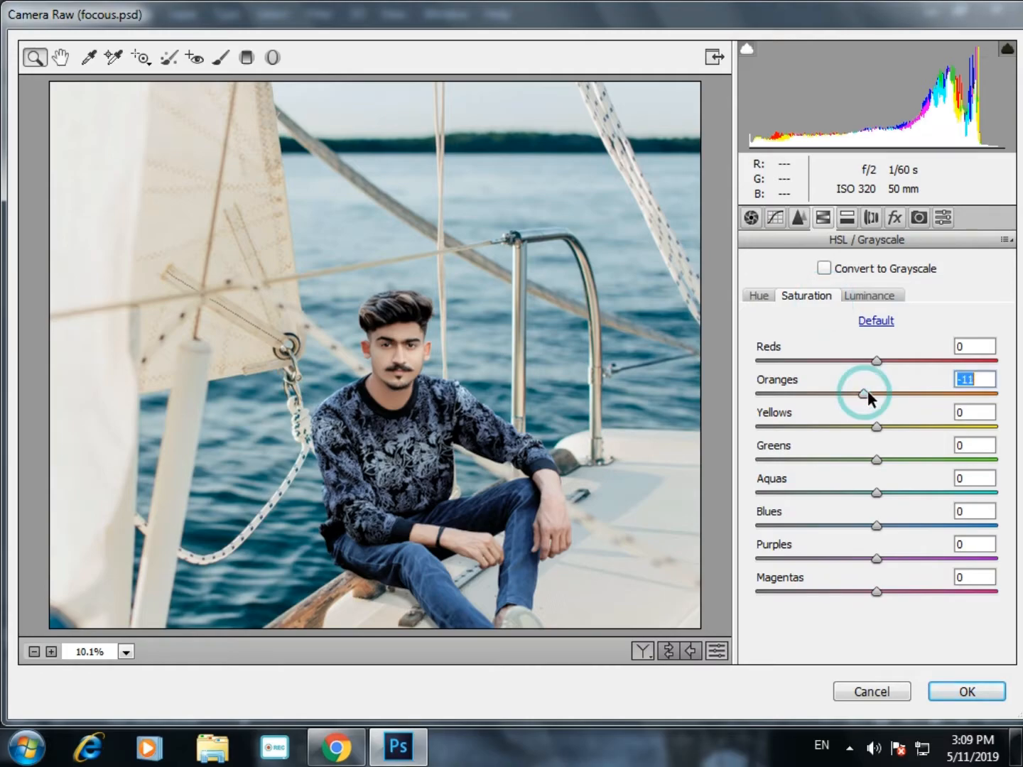
# Raise the HSL saturation of the Aquas to +53 and of the Blues to +3
pyautogui.click(757, 295)
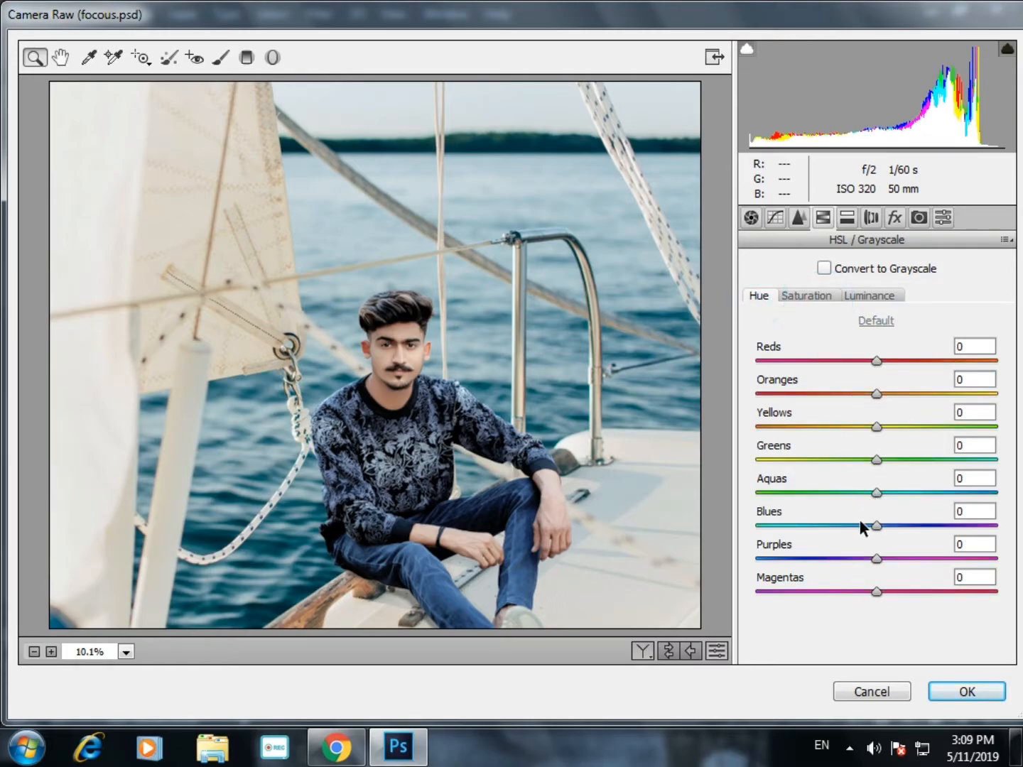
pyautogui.moveTo(861, 524); pyautogui.dragTo(939, 492)
pyautogui.click(806, 296)
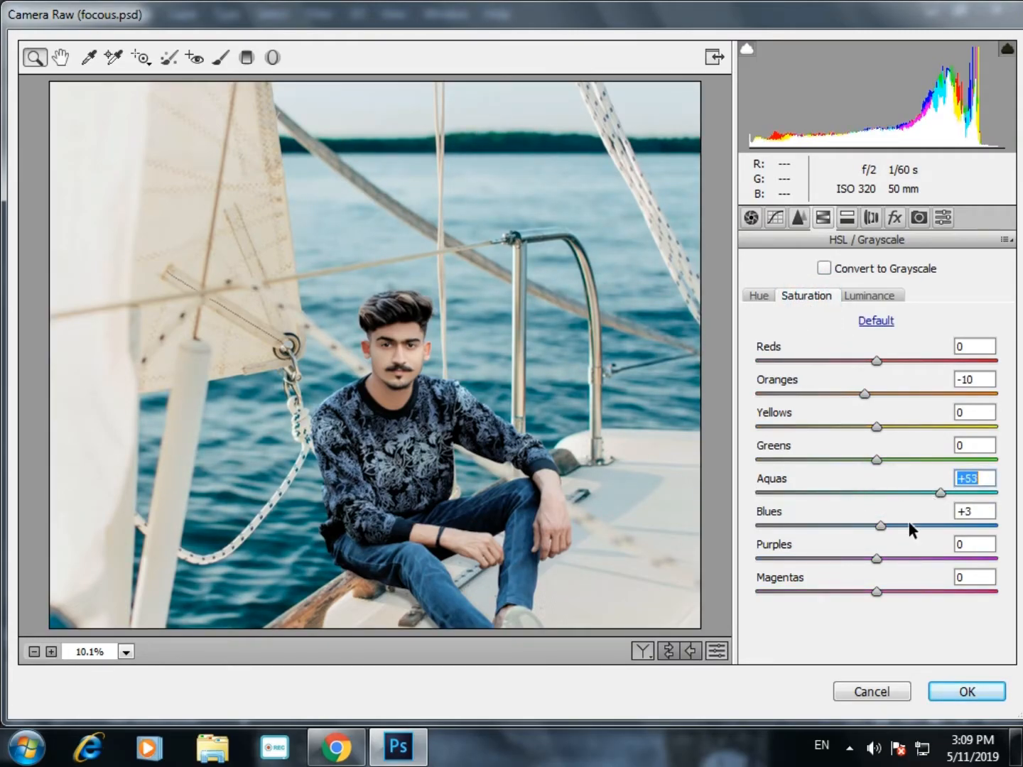
# In Camera Calibration, set Blue Primary hue -8 and saturation +39, Green Primary hue -7 and saturation +9, and Red Primary saturation -8
pyautogui.click(918, 217)
pyautogui.click(928, 624)
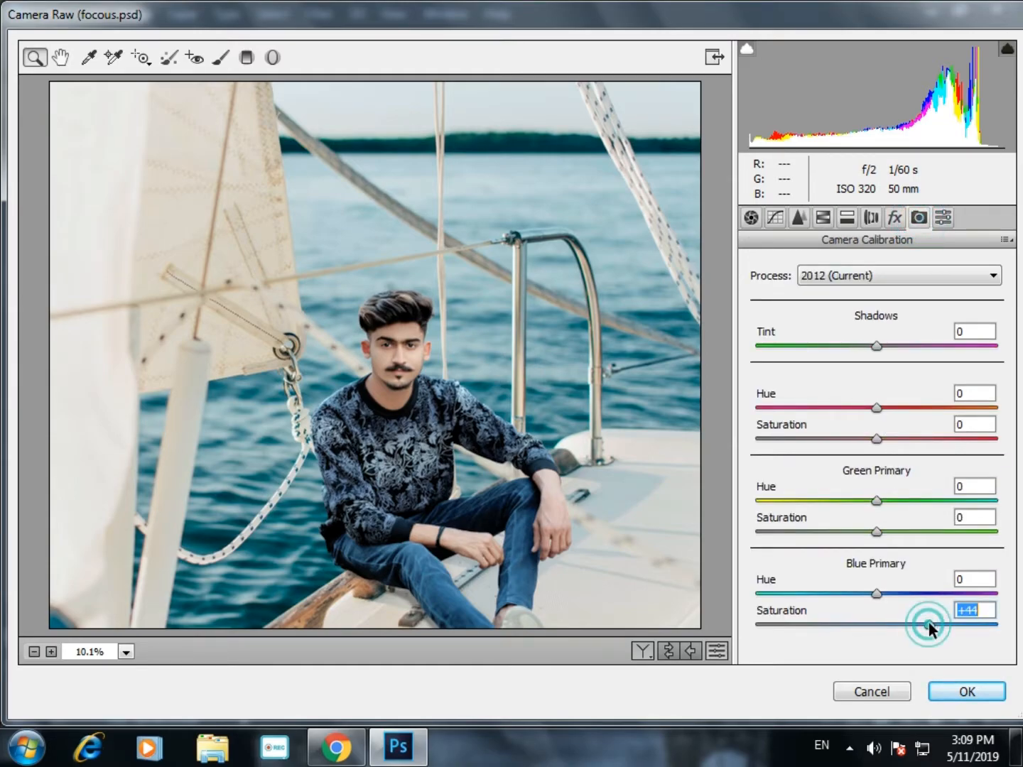
pyautogui.moveTo(929, 622); pyautogui.dragTo(923, 624)
pyautogui.moveTo(873, 597)
pyautogui.mouseDown()
pyautogui.moveTo(904, 598)
pyautogui.moveTo(861, 598)
pyautogui.mouseUp()
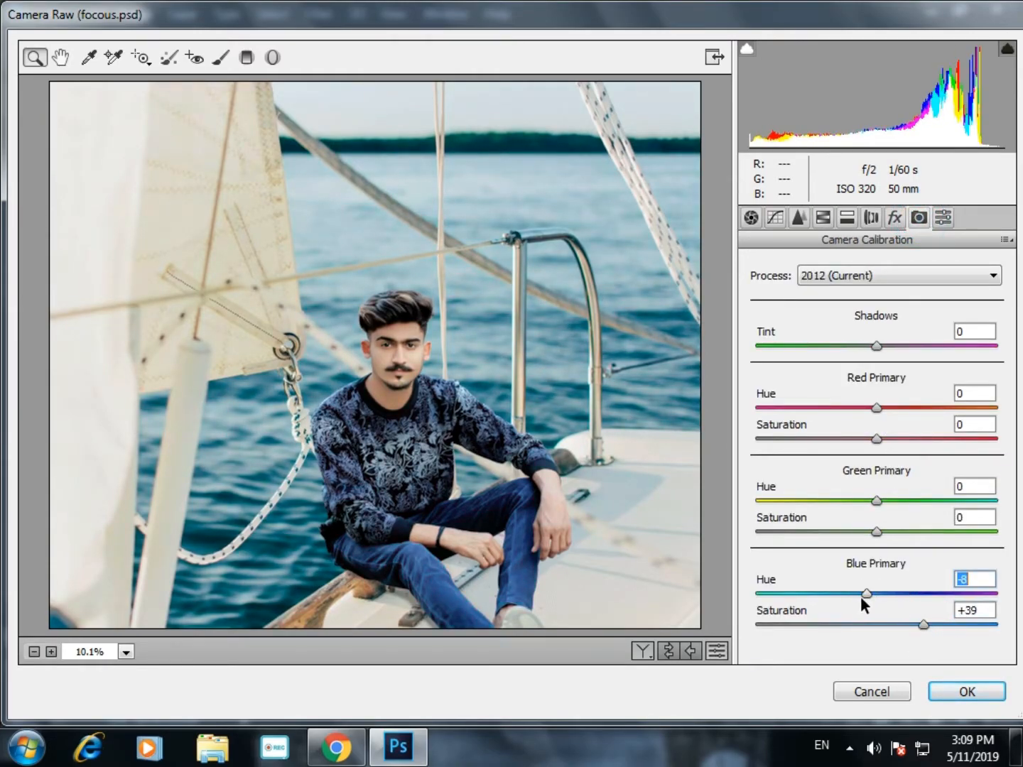
pyautogui.moveTo(878, 531); pyautogui.dragTo(875, 502)
pyautogui.moveTo(876, 441); pyautogui.dragTo(866, 440)
pyautogui.moveTo(873, 498); pyautogui.dragTo(869, 498)
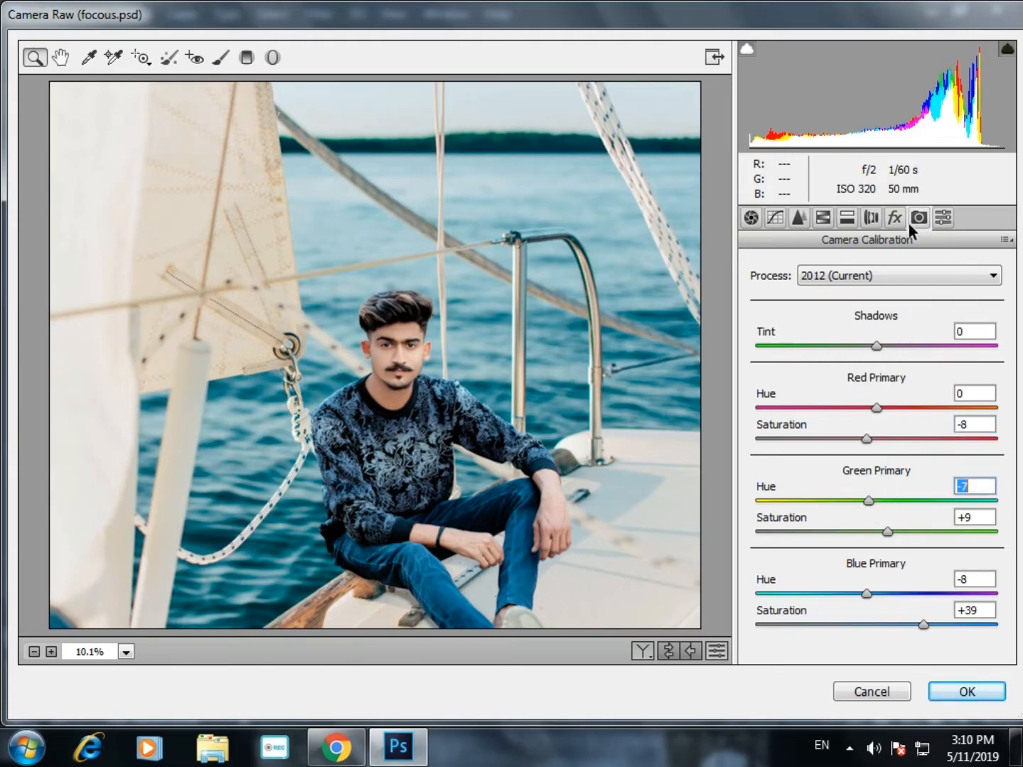
# Add a Highlight Priority post-crop vignette with Amount +3, Midpoint 9, Roundness -23 and Feather 47
pyautogui.click(890, 215)
pyautogui.moveTo(869, 546); pyautogui.dragTo(840, 613)
pyautogui.moveTo(867, 642); pyautogui.dragTo(860, 643)
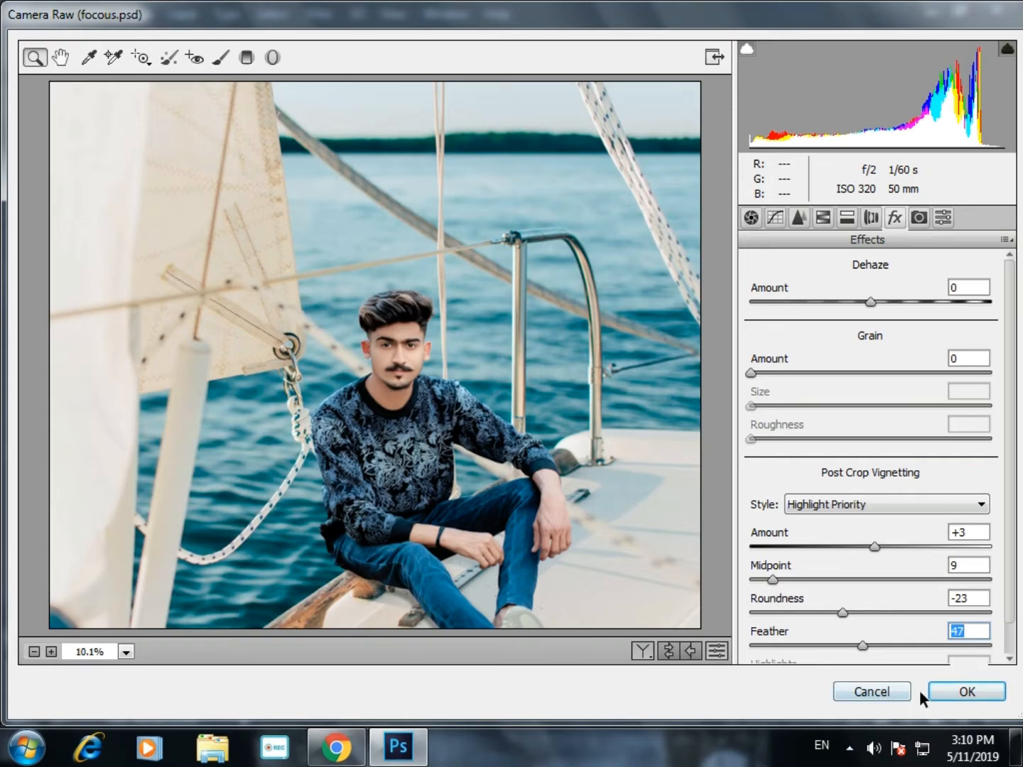
# Apply the Camera Raw color grade to Layer 5 and inspect the man up close and in the full image
pyautogui.click(944, 686)
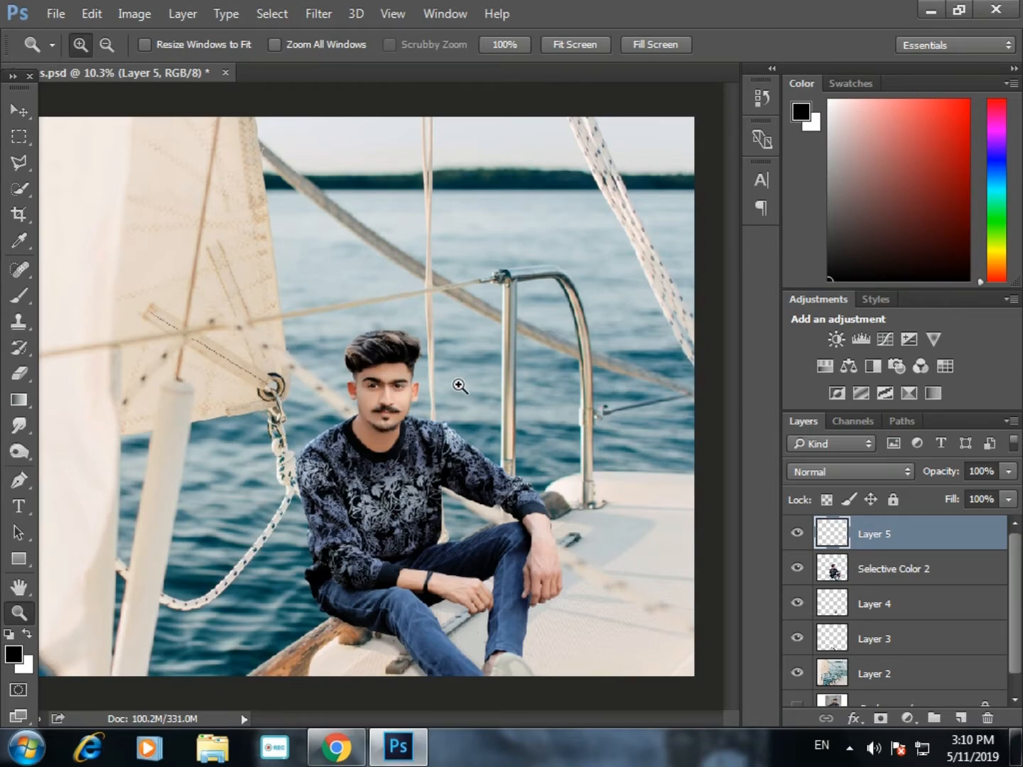
pyautogui.click(412, 366)
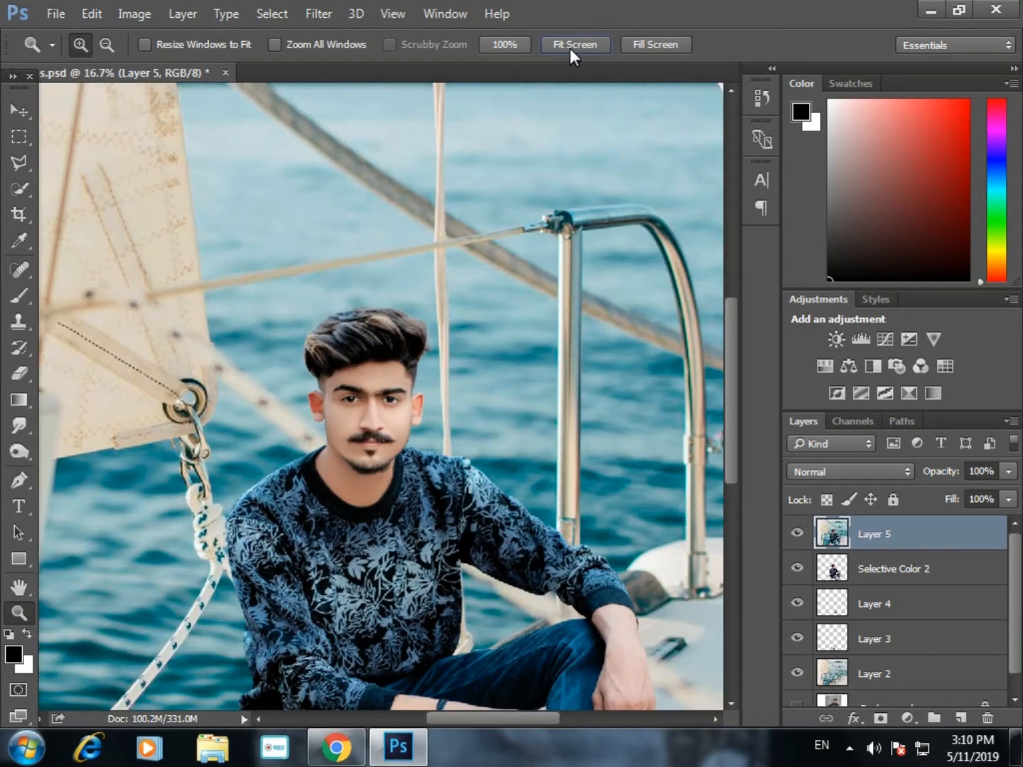
pyautogui.click(570, 46)
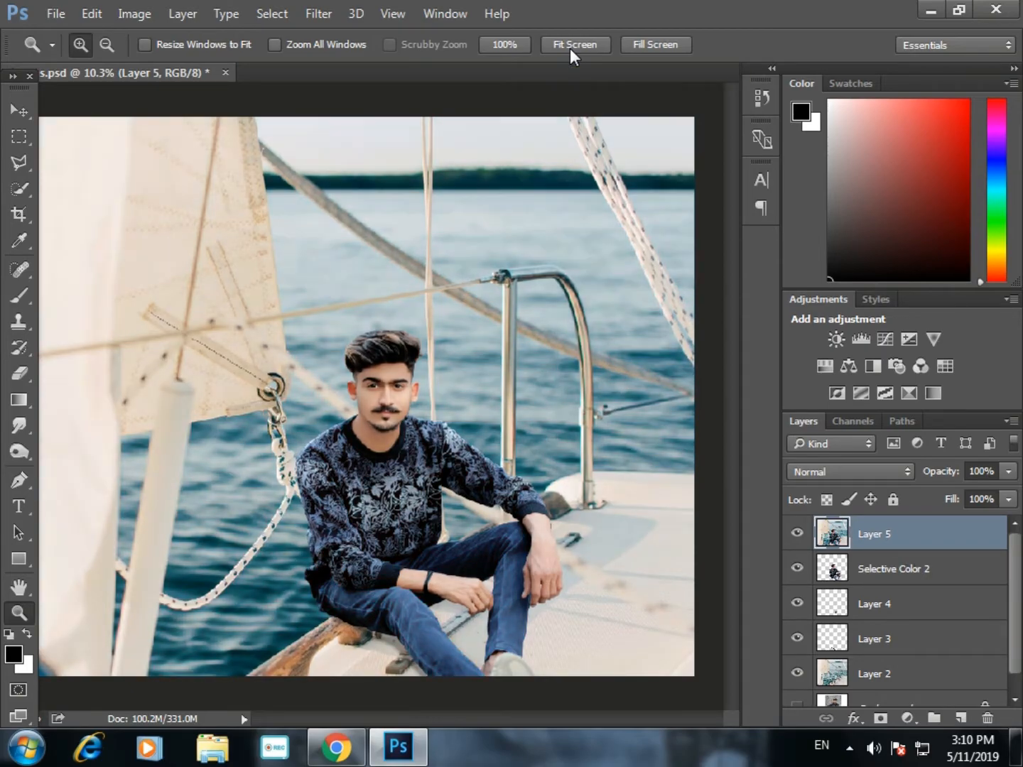
pyautogui.click(583, 43)
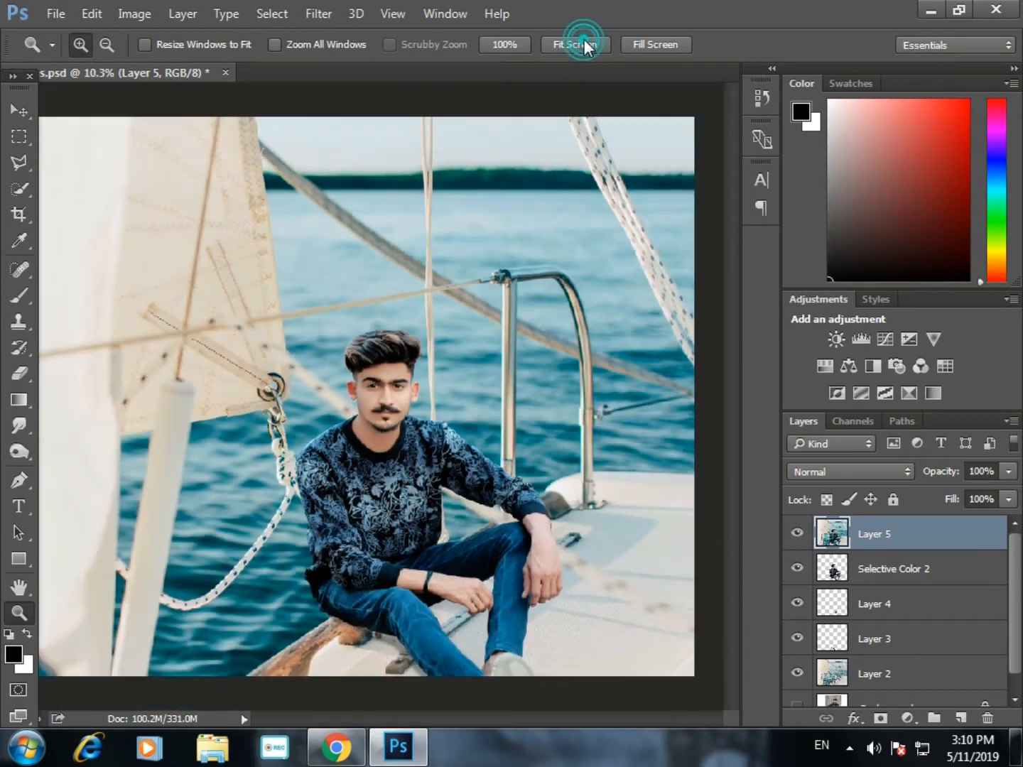
# Apply the Camera Raw Filter to Layer 5 again with Blacks +25, Exposure +0.05 and Contrast +8, and check the full image
pyautogui.click(316, 14)
pyautogui.click(348, 129)
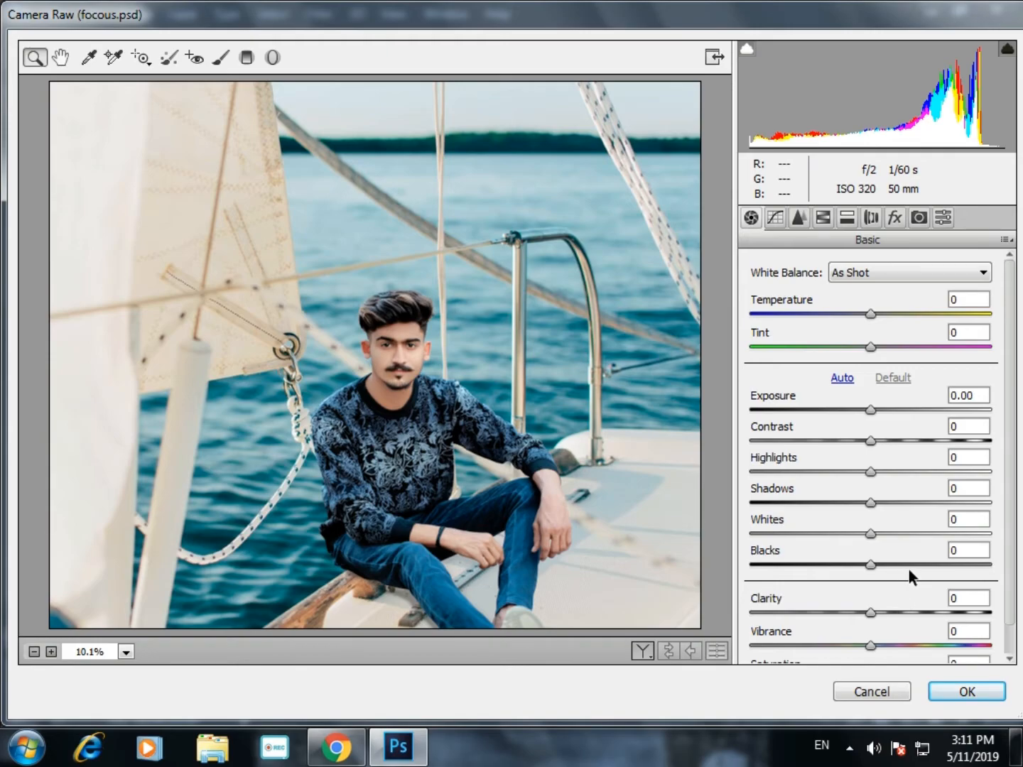
pyautogui.click(902, 565)
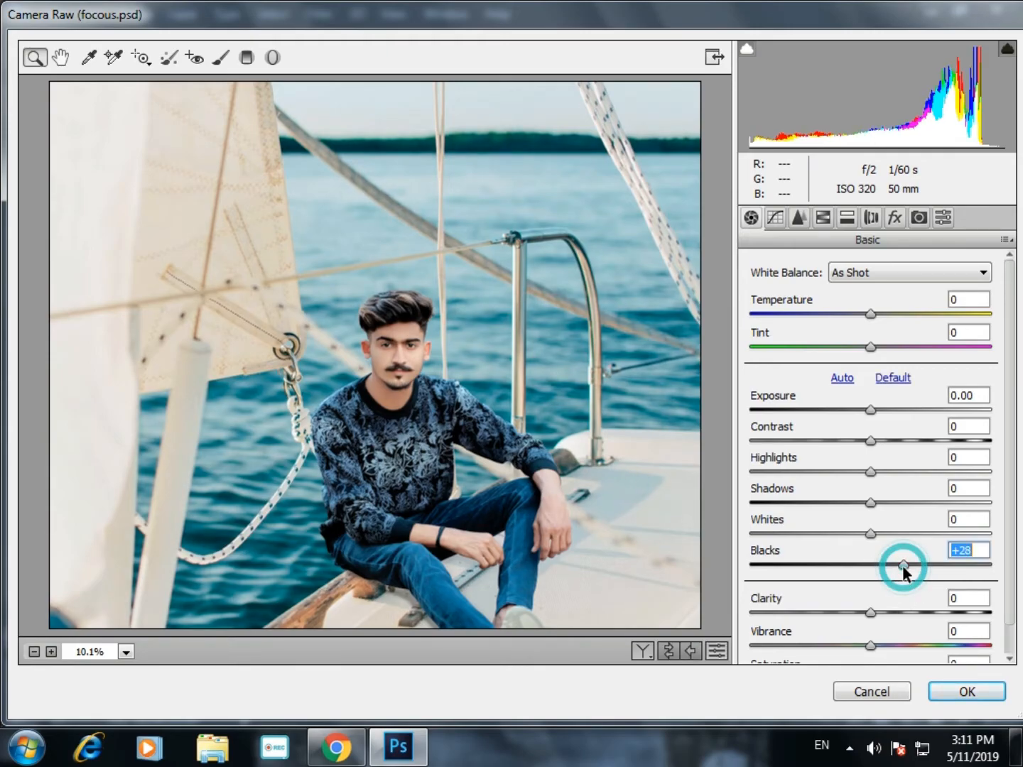
pyautogui.click(900, 566)
pyautogui.click(867, 409)
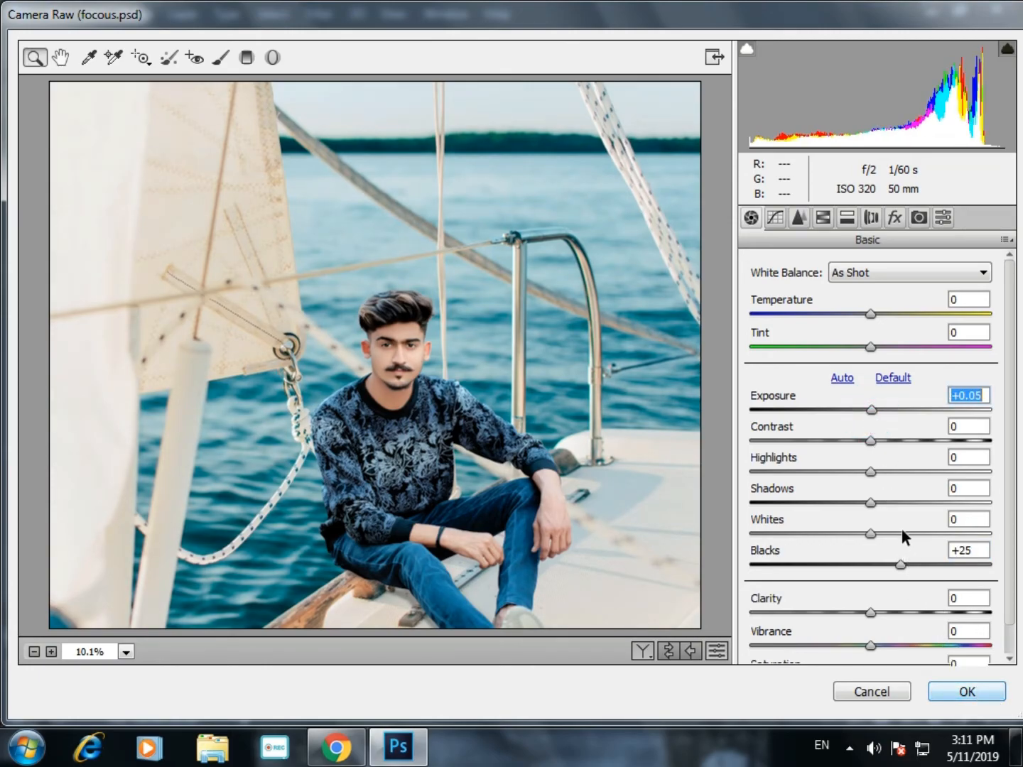
pyautogui.moveTo(874, 444); pyautogui.dragTo(877, 439)
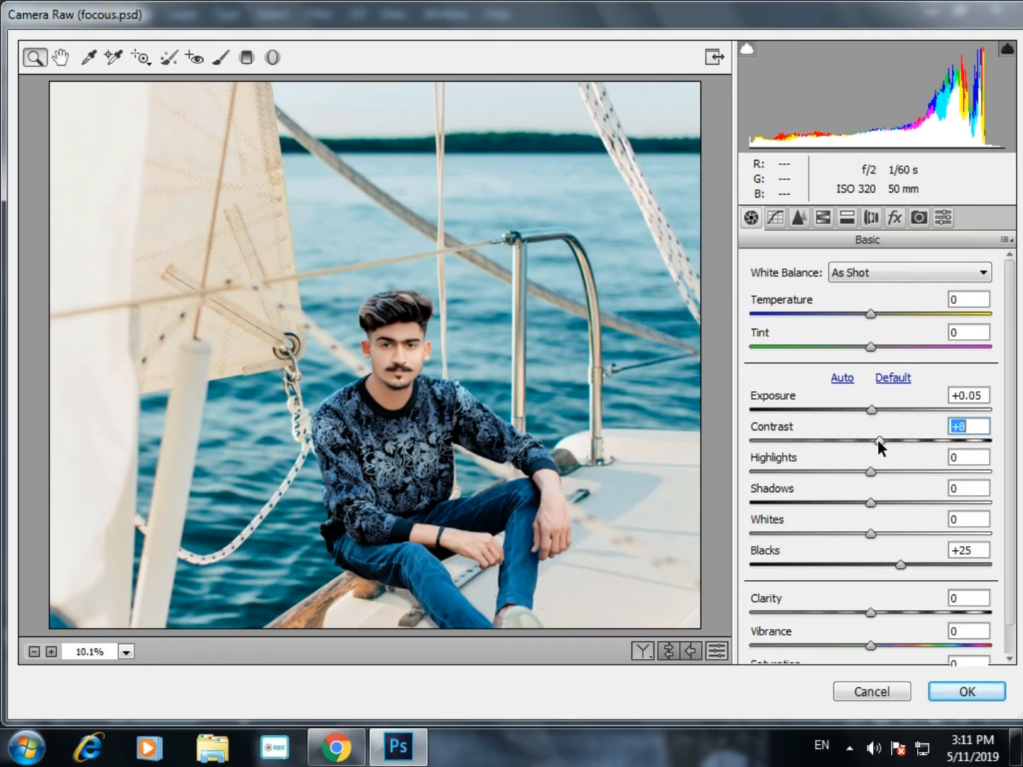
pyautogui.click(966, 691)
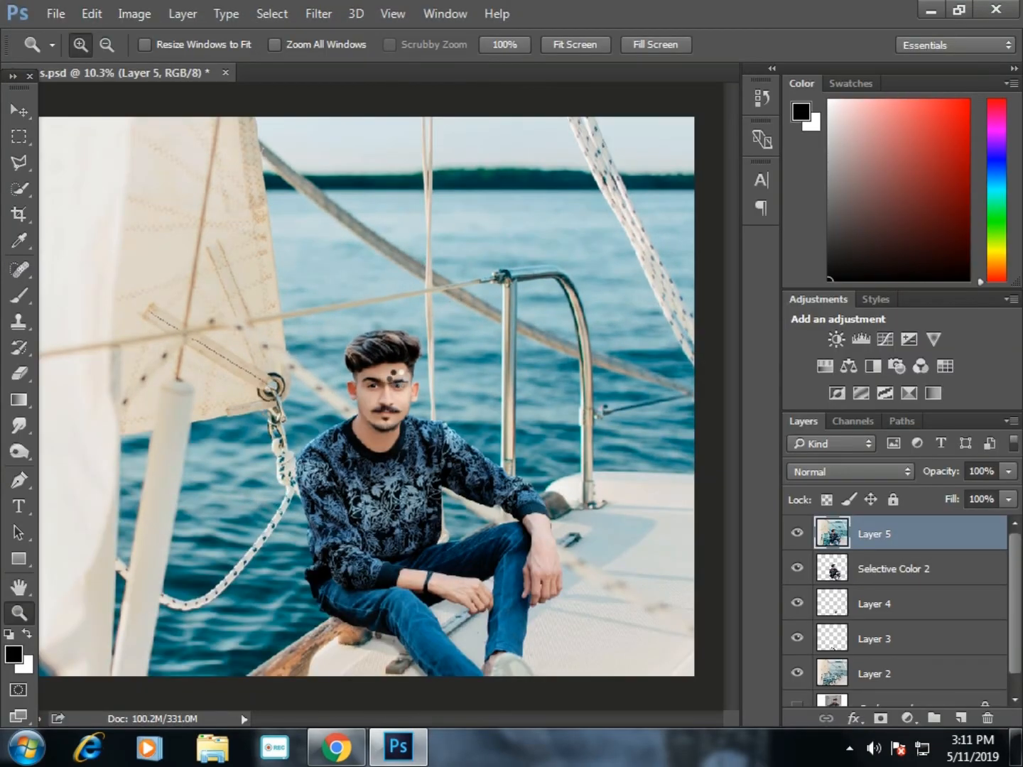
pyautogui.click(510, 366)
pyautogui.click(581, 47)
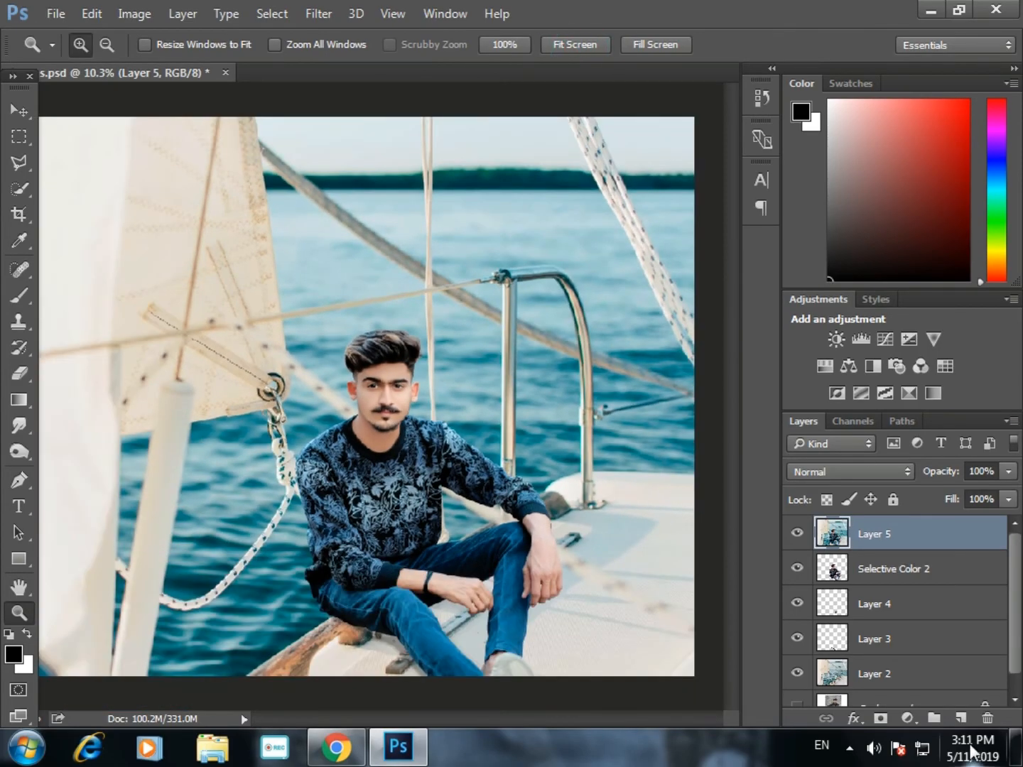